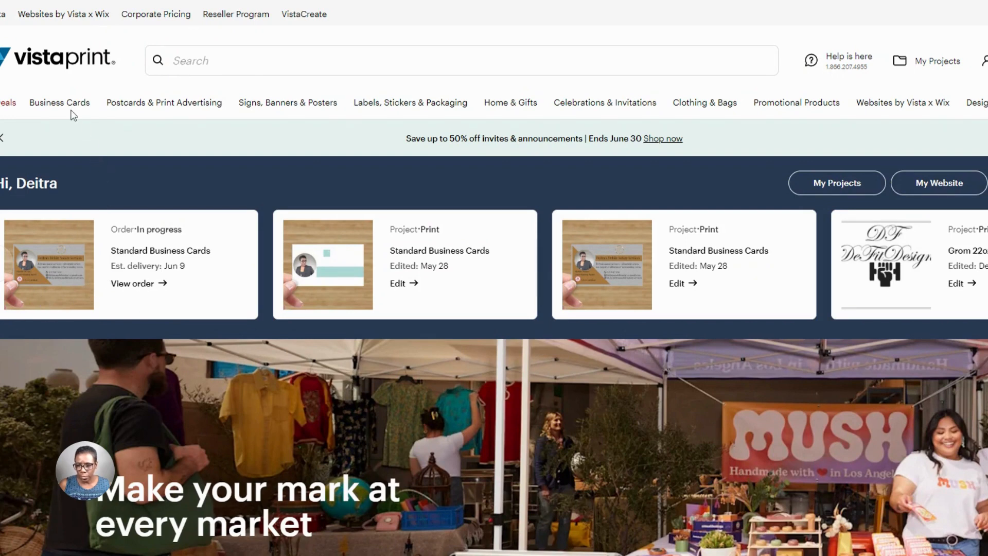
- Open the design gallery for standard-shape business cards
{"action": "mouse_move", "coordinate": [79, 108]}
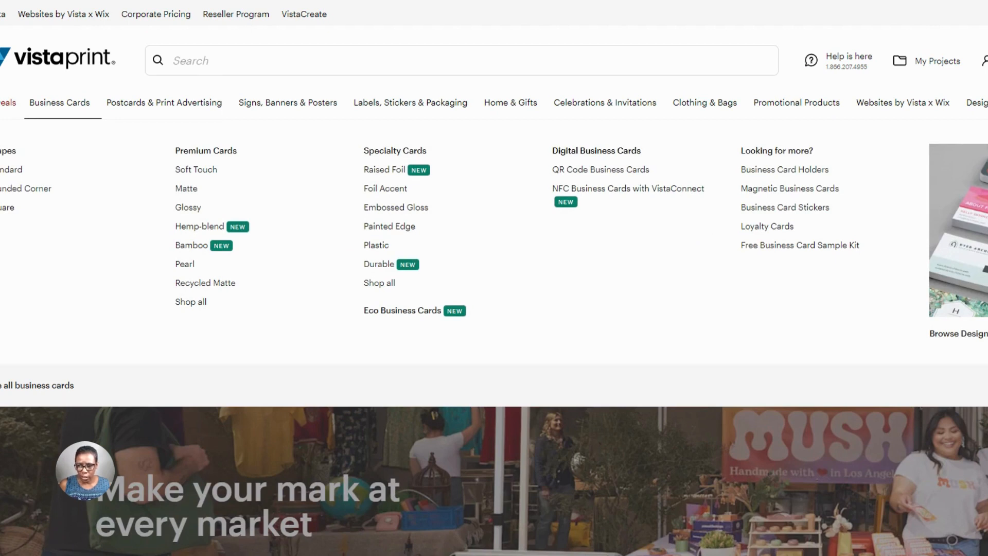
{"action": "left_click", "coordinate": [7, 176]}
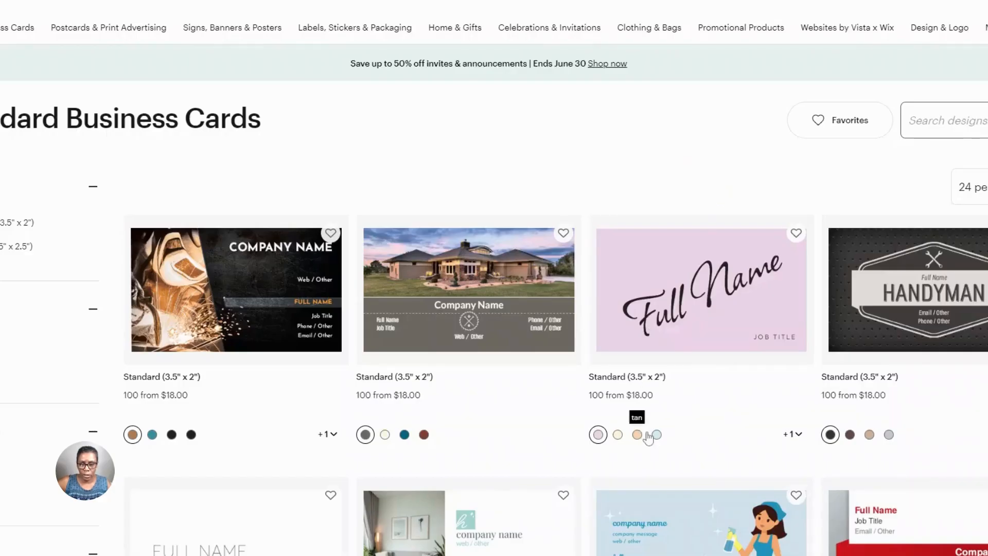
- Browse the standard business card templates down to the end of the page and back for a suitable layout
{"action": "scroll", "coordinate": [824, 330], "scroll_direction": "down", "scroll_amount": 2}
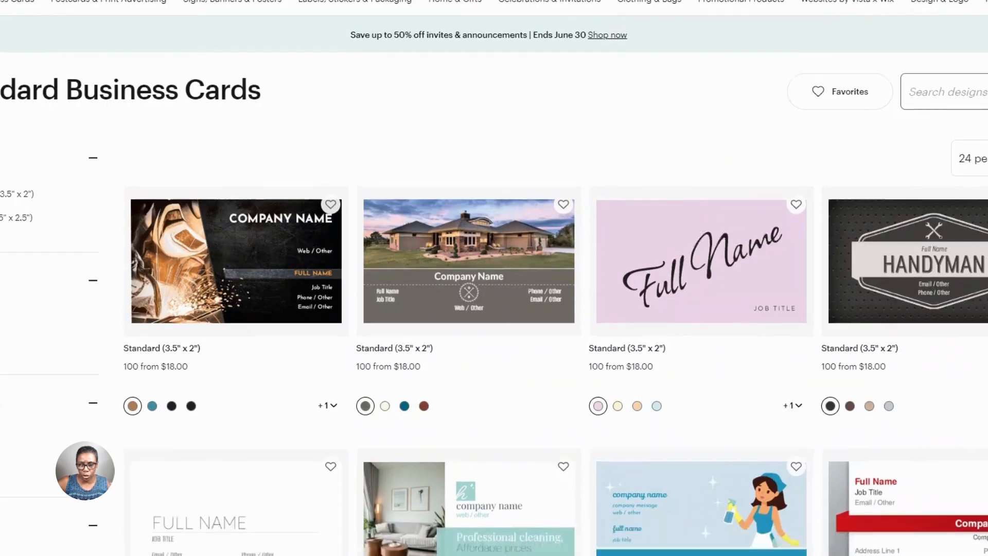
{"action": "scroll", "coordinate": [494, 277], "scroll_direction": "down", "scroll_amount": 14}
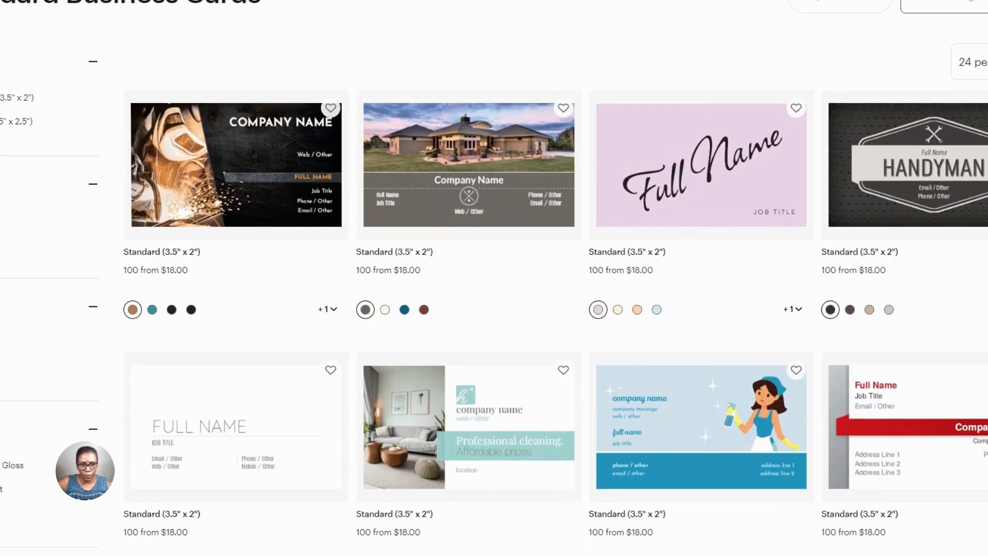
{"action": "scroll", "coordinate": [494, 278], "scroll_direction": "down", "scroll_amount": 3}
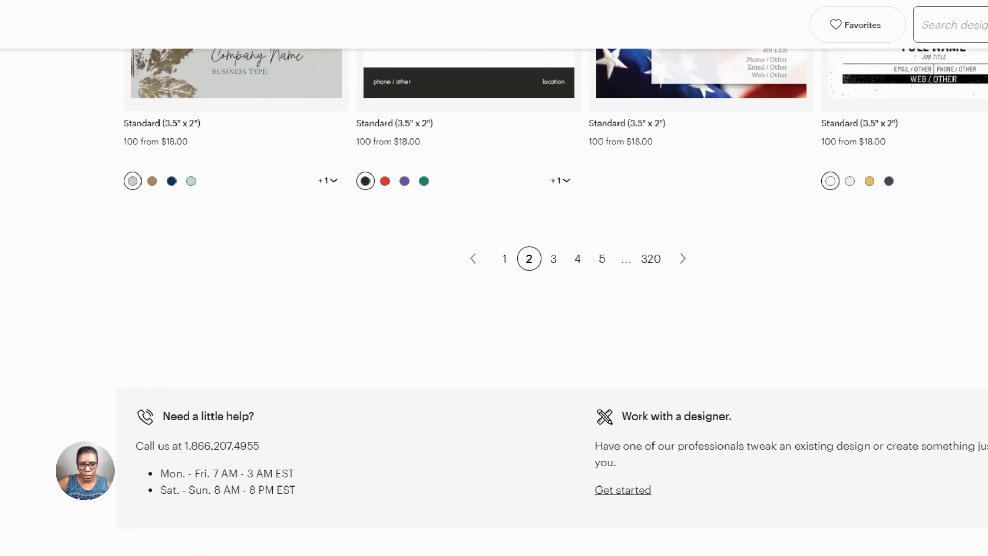
{"action": "scroll", "coordinate": [494, 277], "scroll_direction": "up", "scroll_amount": 1}
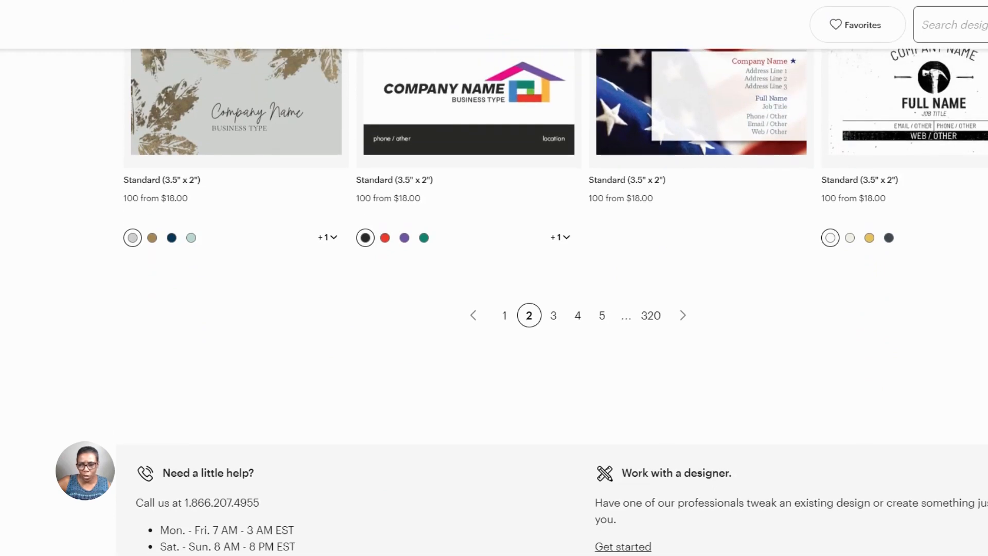
{"action": "scroll", "coordinate": [494, 278], "scroll_direction": "down", "scroll_amount": 1}
{"action": "scroll", "coordinate": [494, 277], "scroll_direction": "up", "scroll_amount": 1}
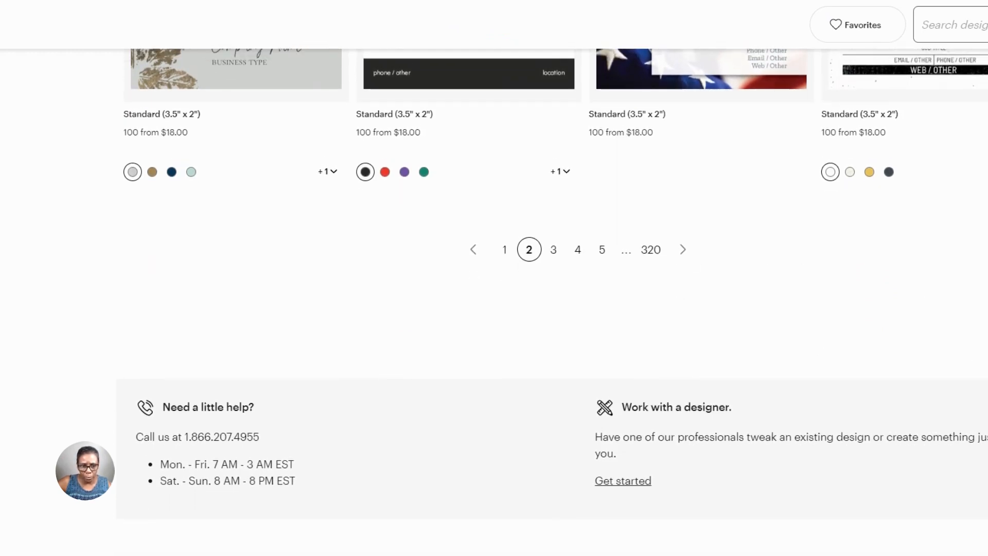
{"action": "scroll", "coordinate": [494, 277], "scroll_direction": "up", "scroll_amount": 2}
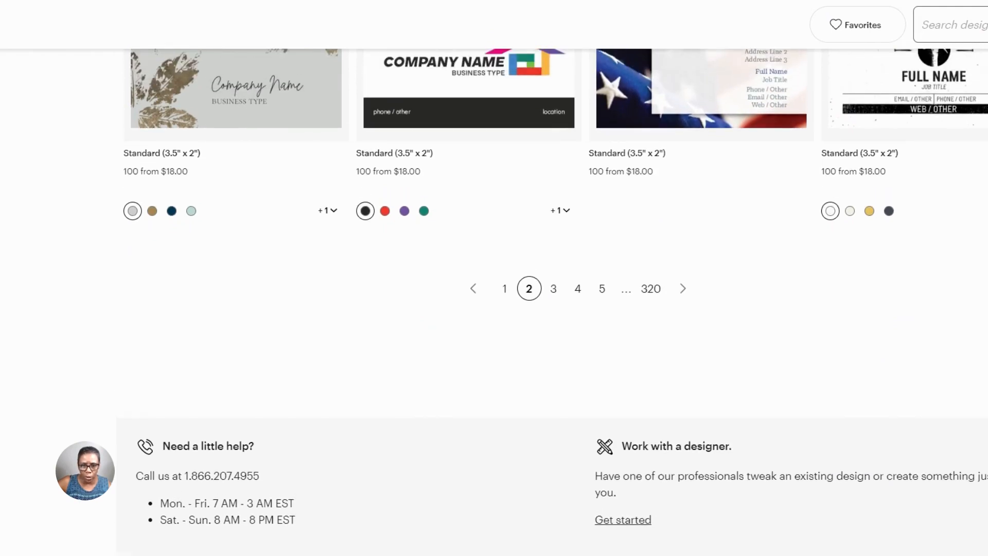
{"action": "scroll", "coordinate": [494, 278], "scroll_direction": "up", "scroll_amount": 10}
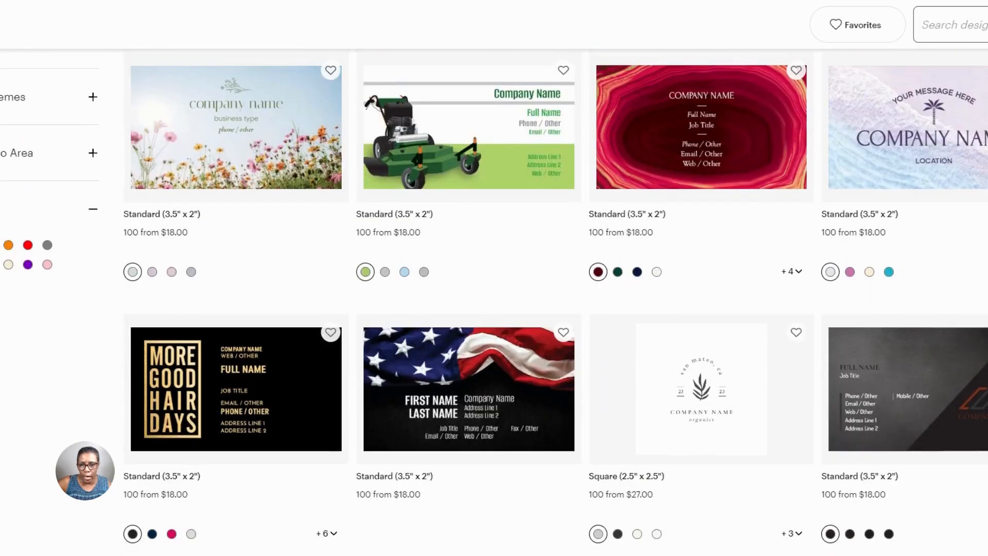
{"action": "scroll", "coordinate": [494, 278], "scroll_direction": "up", "scroll_amount": 10}
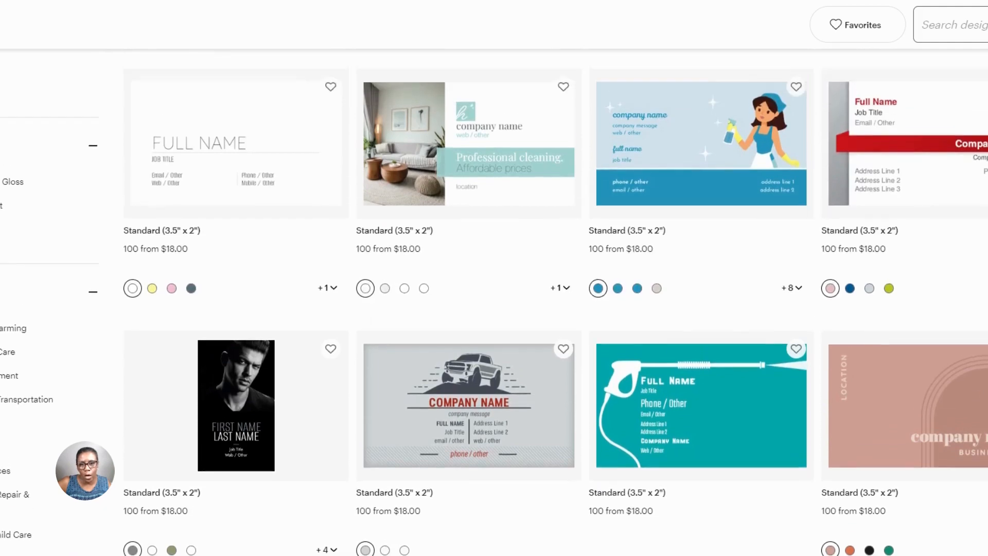
{"action": "scroll", "coordinate": [409, 309], "scroll_direction": "up", "scroll_amount": 3}
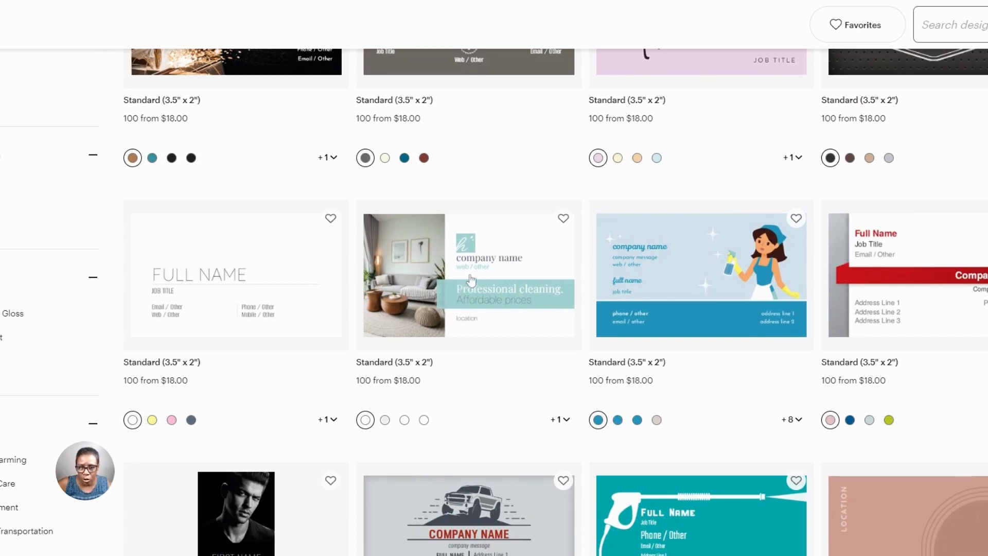
- Choose the "Professional cleaning. Affordable prices." template with the living-room photo and open it for editing
{"action": "left_click", "coordinate": [494, 288]}
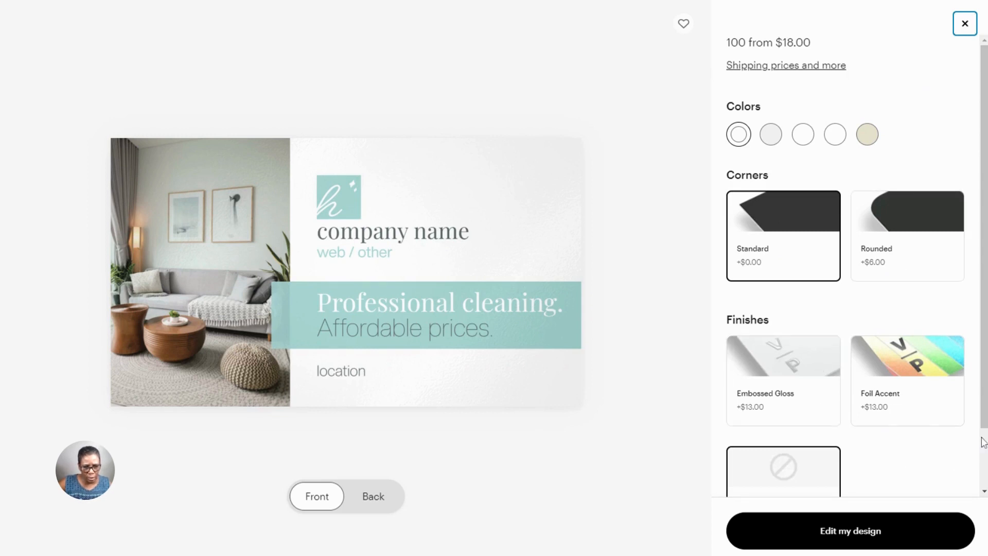
{"action": "scroll", "coordinate": [985, 406], "scroll_direction": "down", "scroll_amount": 1}
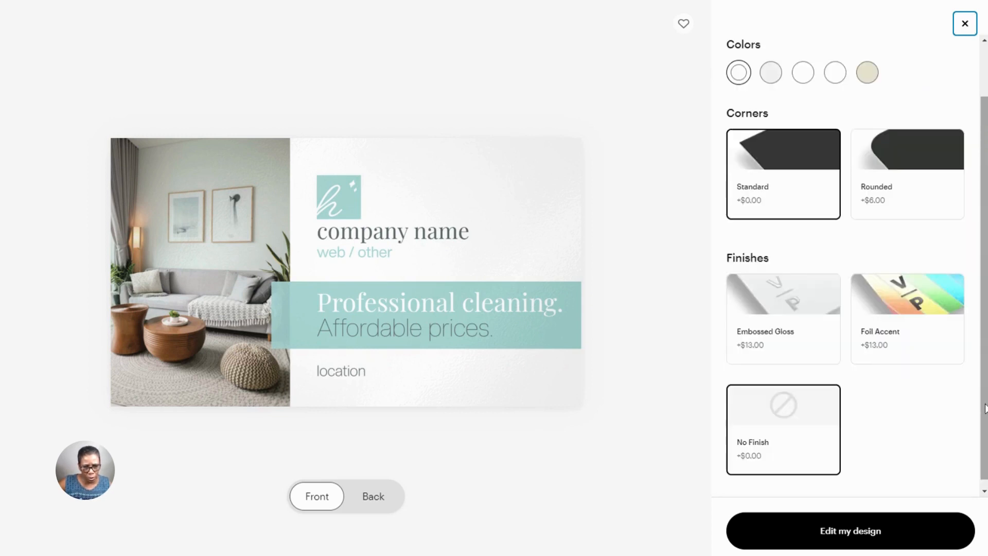
{"action": "left_click", "coordinate": [855, 535]}
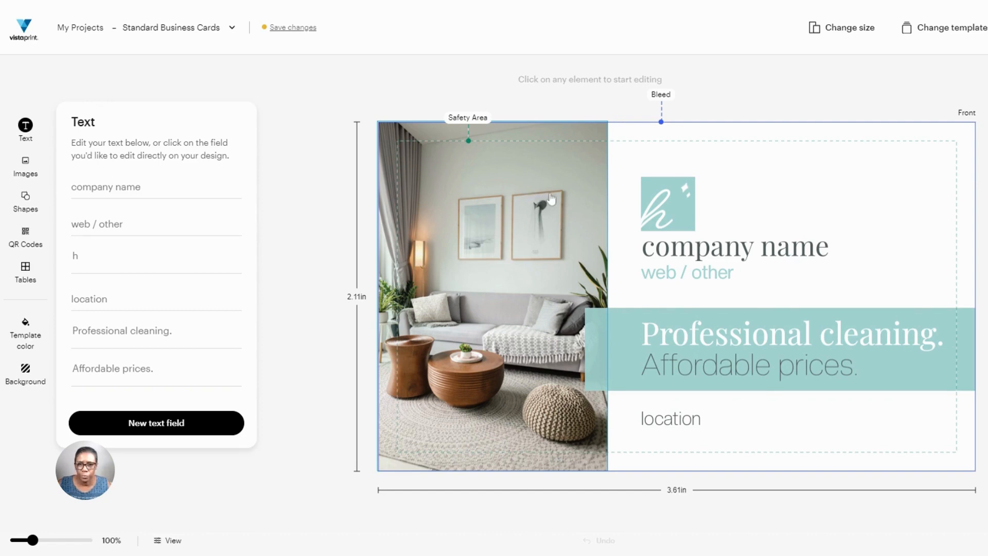
- Replace the living-room photo on the card front with the recently uploaded circular portrait
{"action": "left_click", "coordinate": [488, 222]}
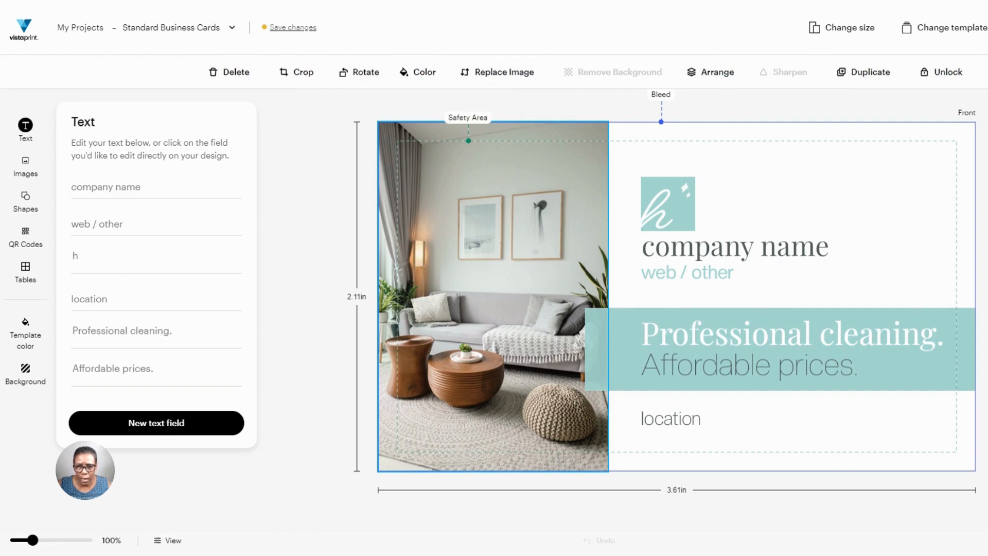
{"action": "left_click", "coordinate": [504, 73]}
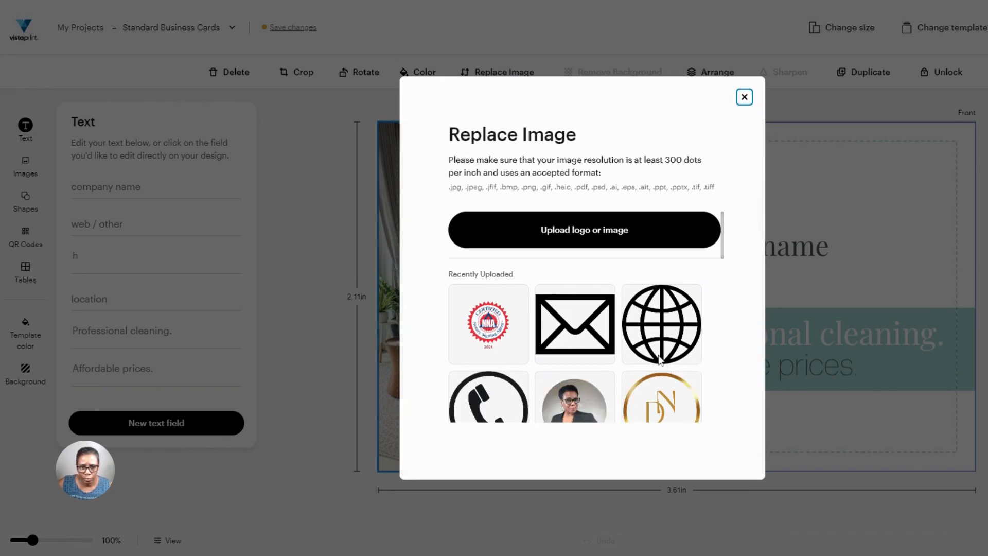
{"action": "left_click", "coordinate": [573, 407]}
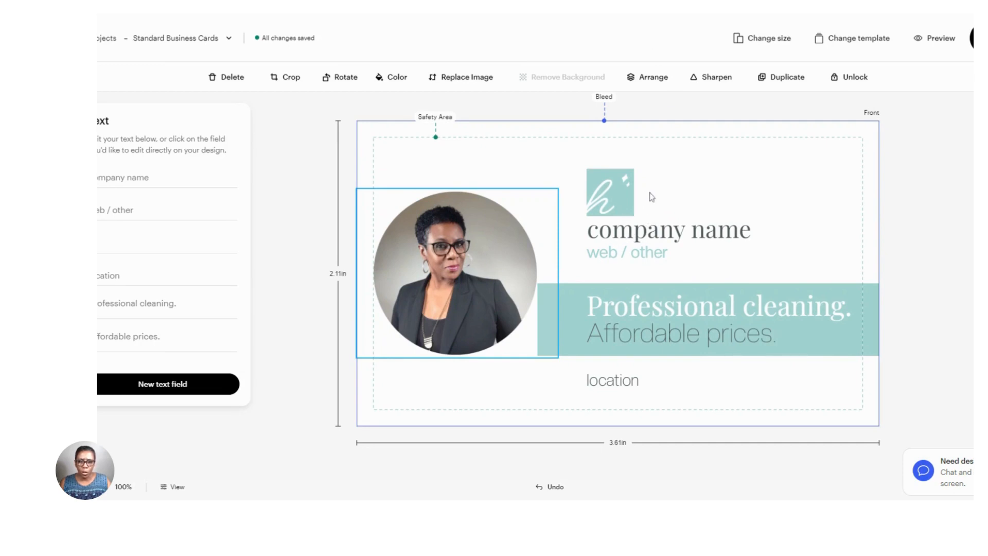
- Unlock the teal square above the company name
{"action": "left_click", "coordinate": [631, 173]}
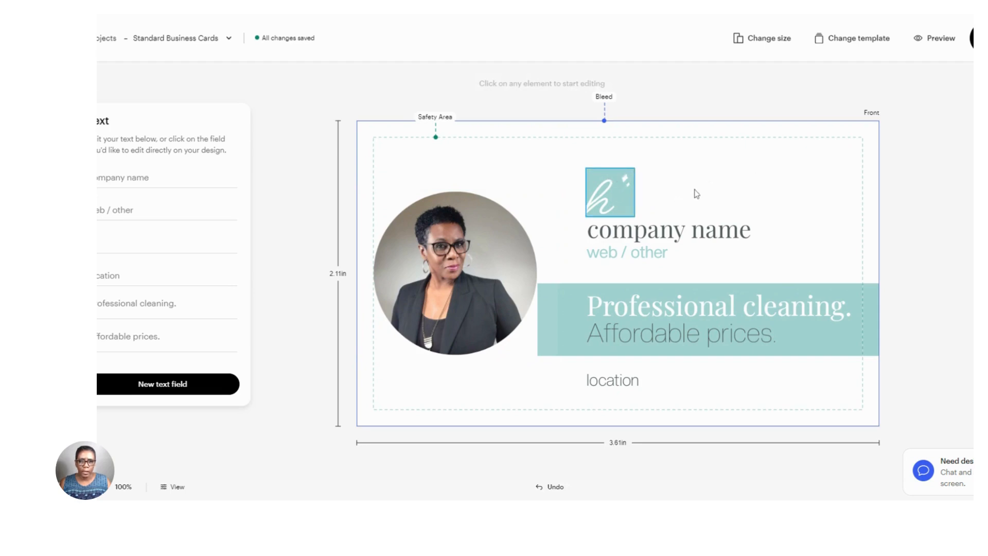
{"action": "left_click", "coordinate": [709, 193]}
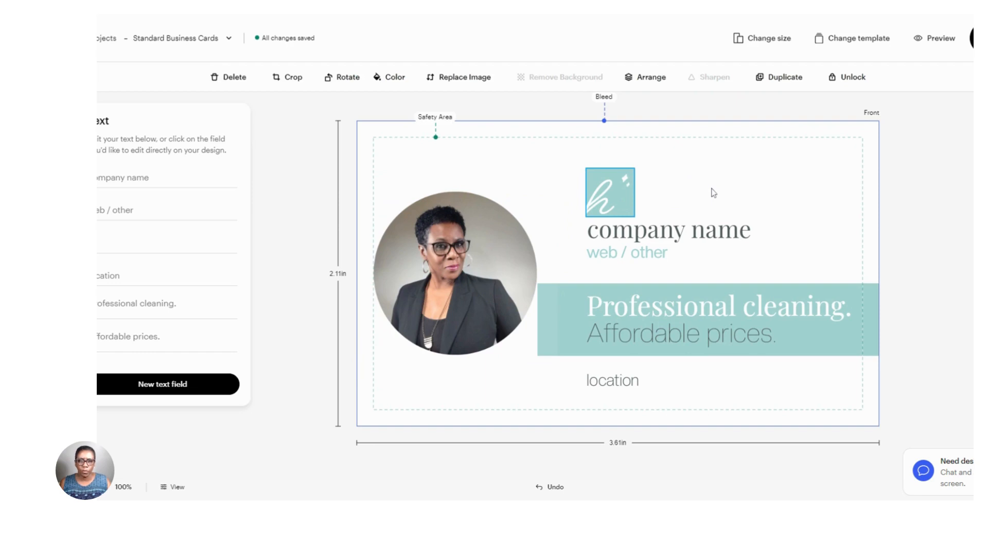
{"action": "left_click", "coordinate": [853, 82]}
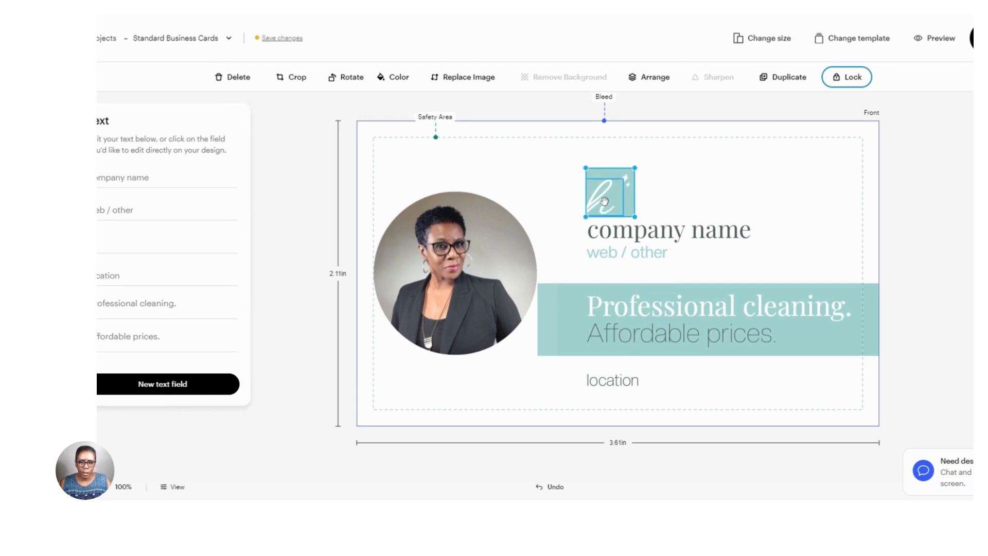
- Delete the script letter "h" and the sparkle graphic from the teal square
{"action": "left_click", "coordinate": [604, 201]}
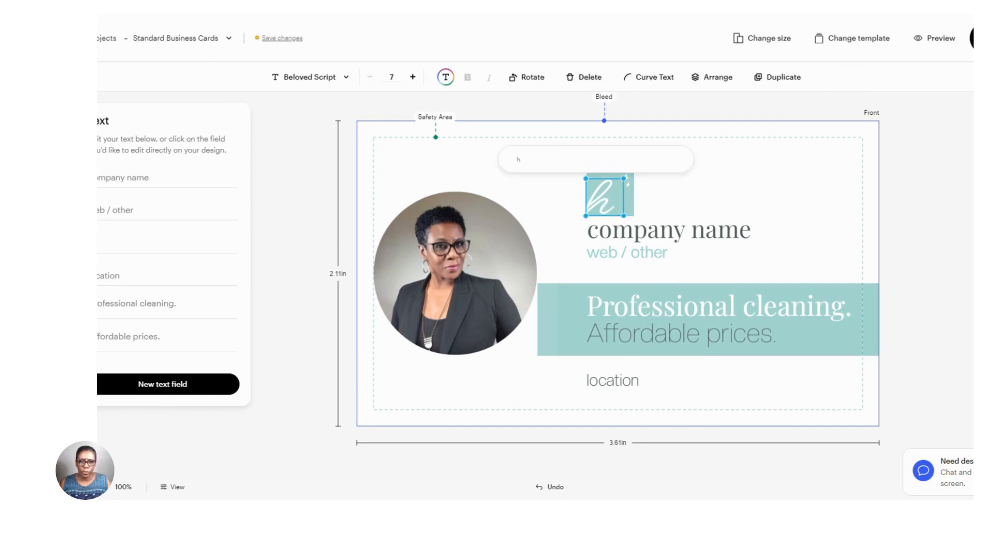
{"action": "left_click", "coordinate": [591, 80]}
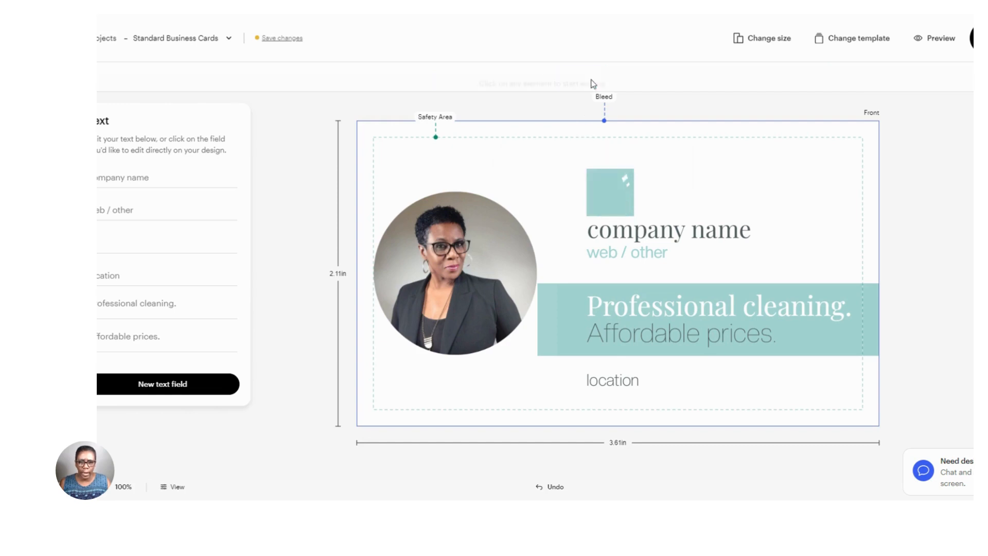
{"action": "left_click", "coordinate": [626, 184]}
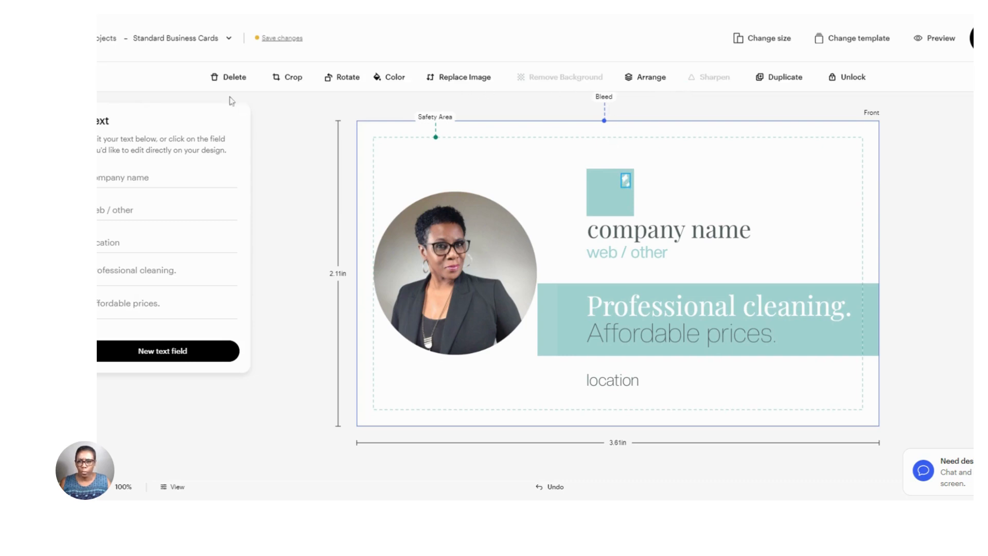
{"action": "left_click", "coordinate": [238, 82]}
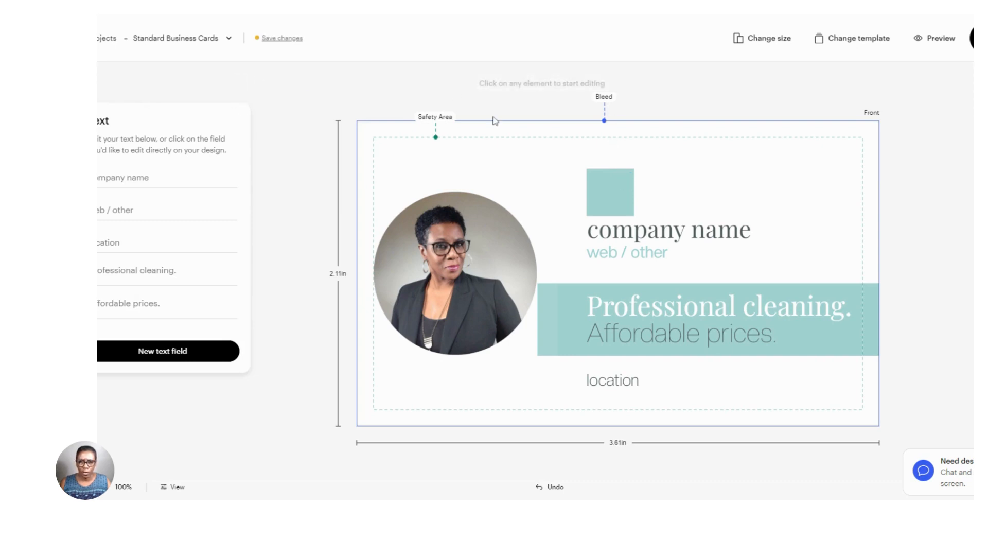
- Replace the teal square with the uploaded gold DN circle logo and move it up and to the right, above the company name
{"action": "left_click", "coordinate": [606, 188]}
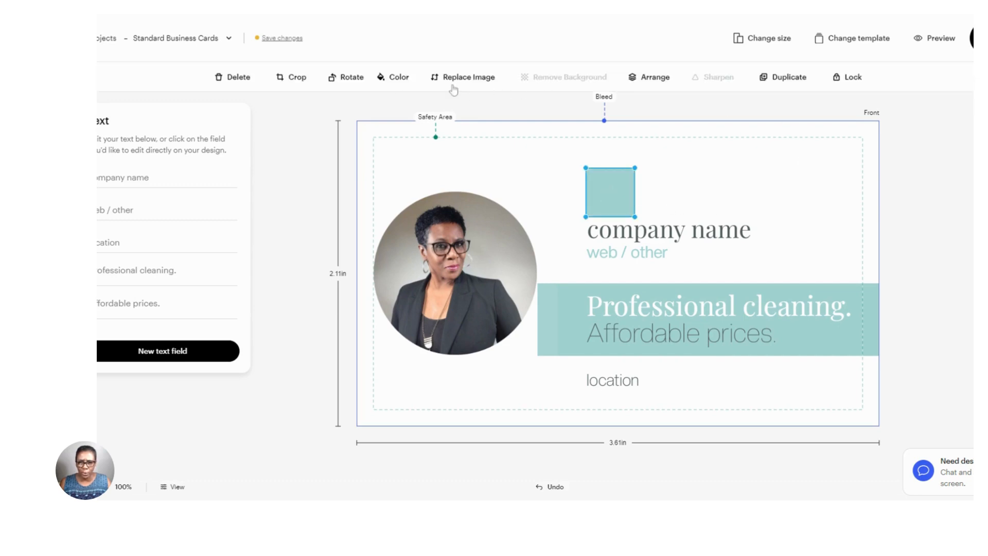
{"action": "left_click", "coordinate": [481, 81]}
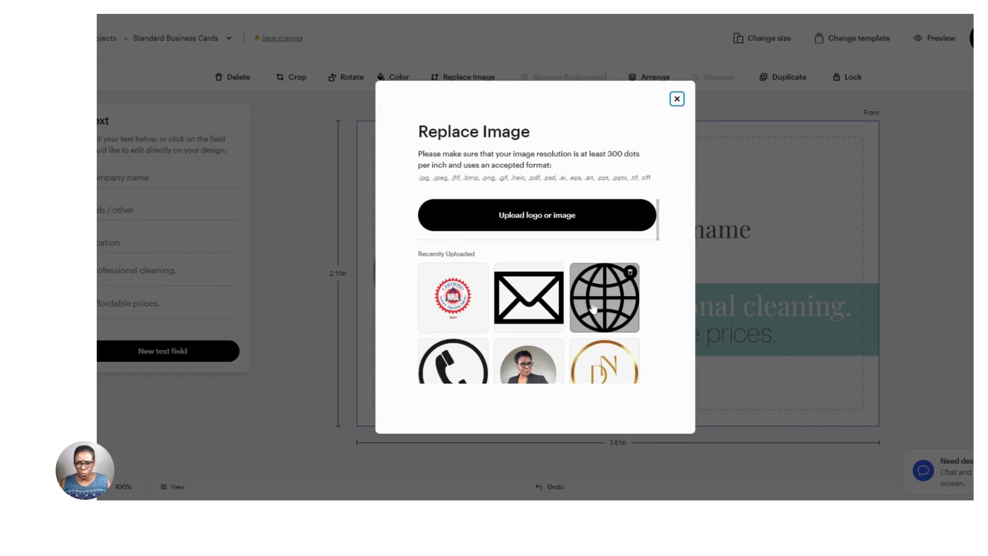
{"action": "scroll", "coordinate": [576, 340], "scroll_direction": "down", "scroll_amount": 2}
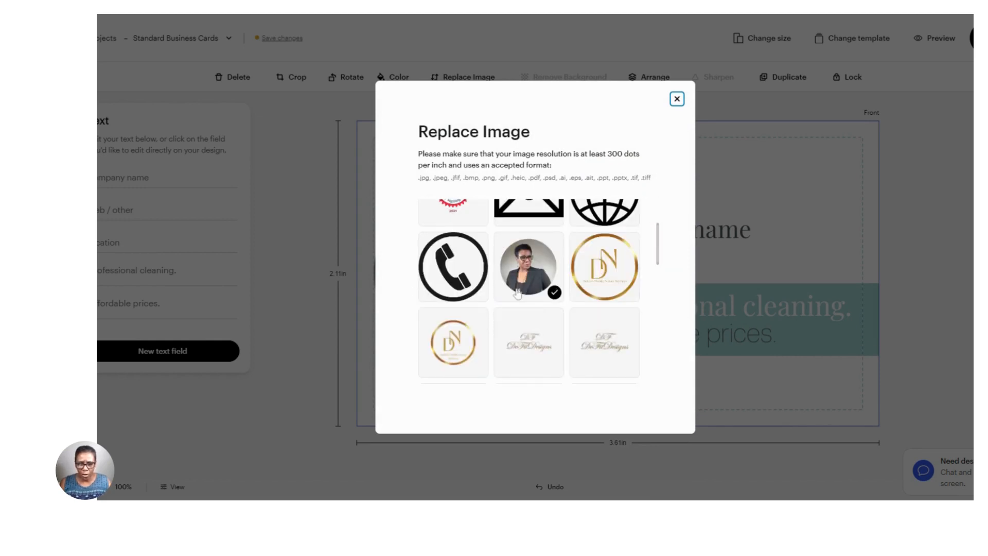
{"action": "left_click", "coordinate": [605, 270]}
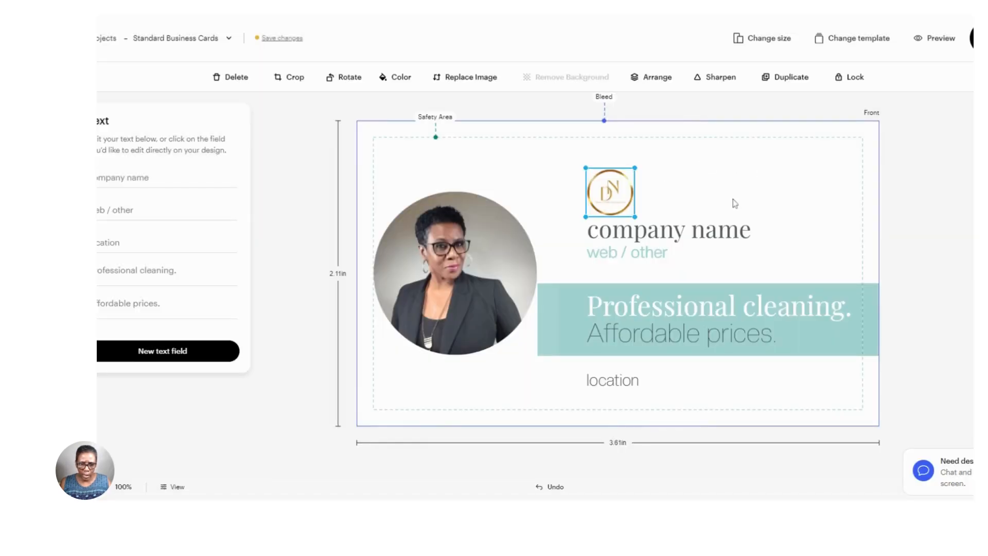
{"action": "left_click_drag", "start_coordinate": [607, 193], "coordinate": [693, 182]}
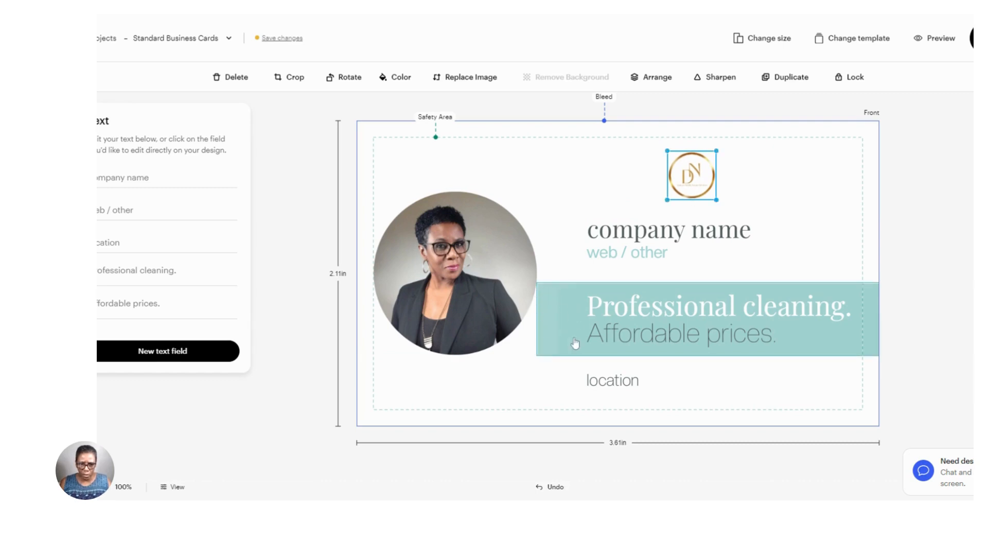
- Unlock the teal banner behind "Professional cleaning." and recolor it dark orange-brown, #A45800
{"action": "left_click", "coordinate": [544, 356]}
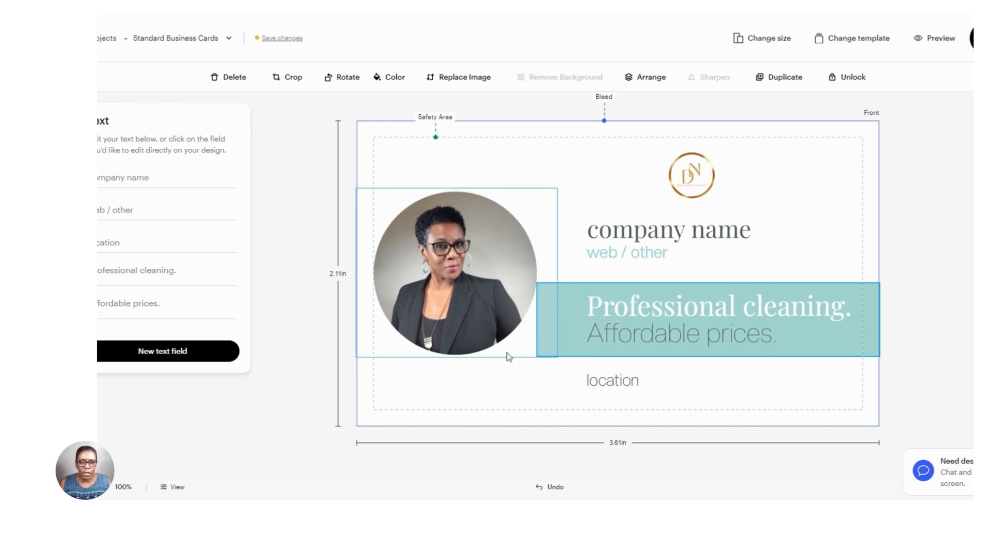
{"action": "left_click", "coordinate": [853, 78]}
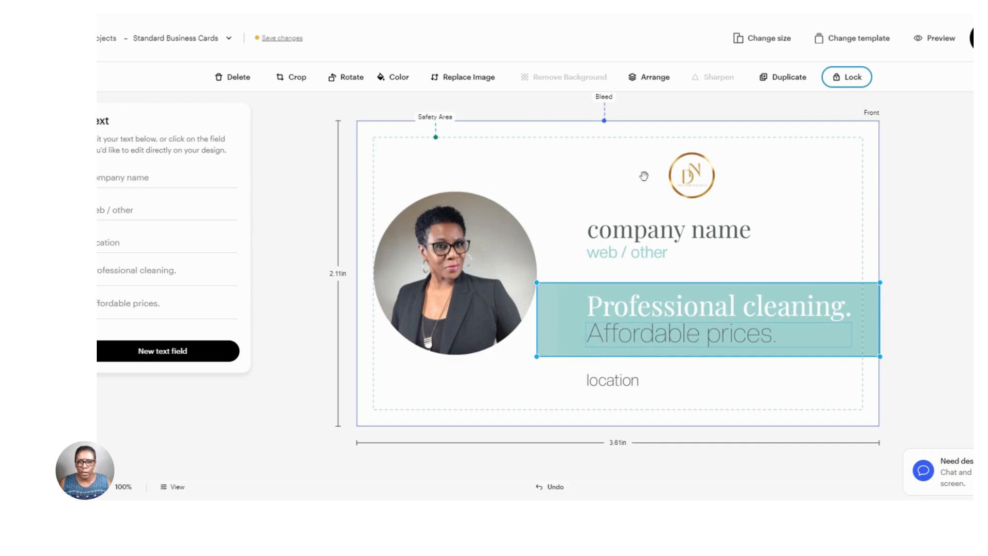
{"action": "left_click", "coordinate": [389, 80]}
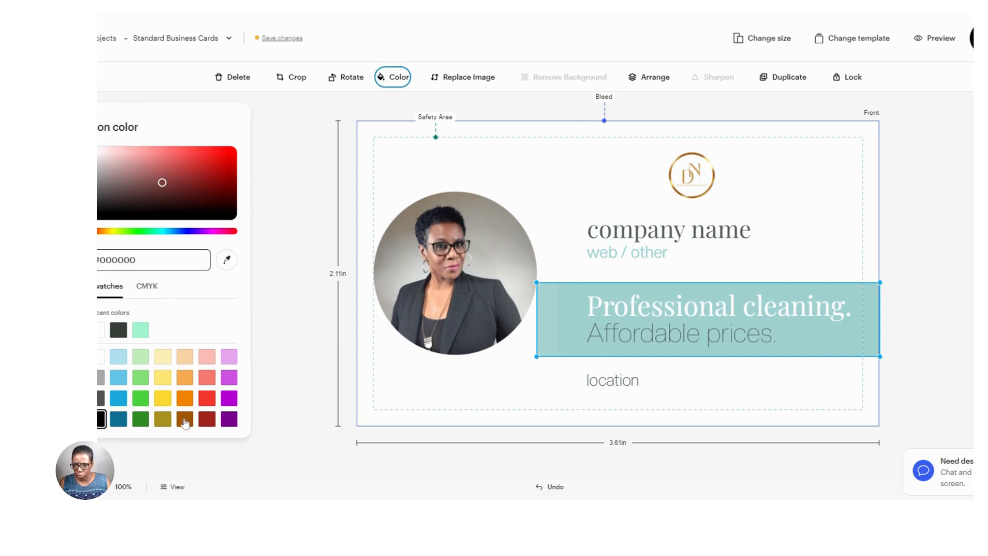
{"action": "left_click", "coordinate": [184, 421]}
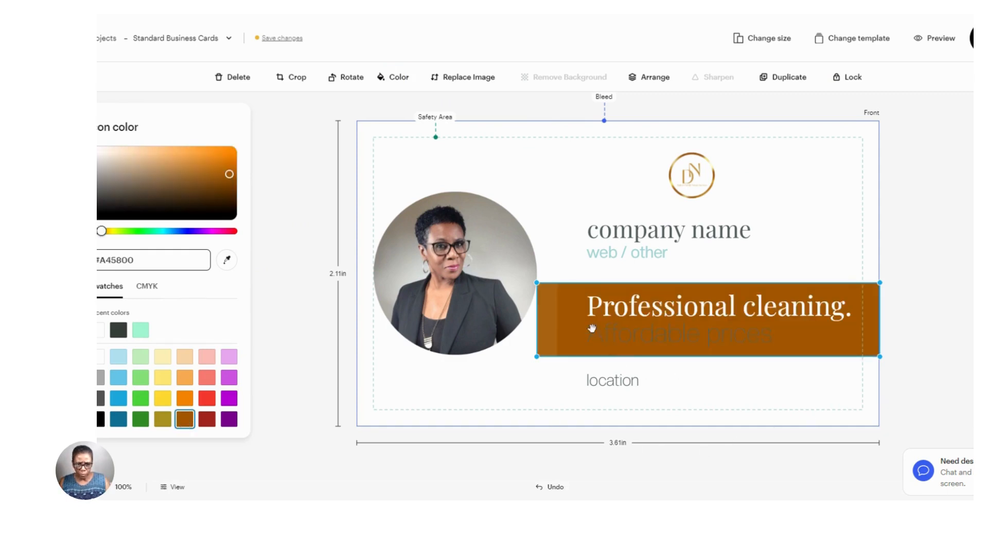
- Move the brown banner up to just beneath the DN logo, with its edge against the portrait and reaching the card's border
{"action": "left_click_drag", "start_coordinate": [564, 332], "coordinate": [575, 283]}
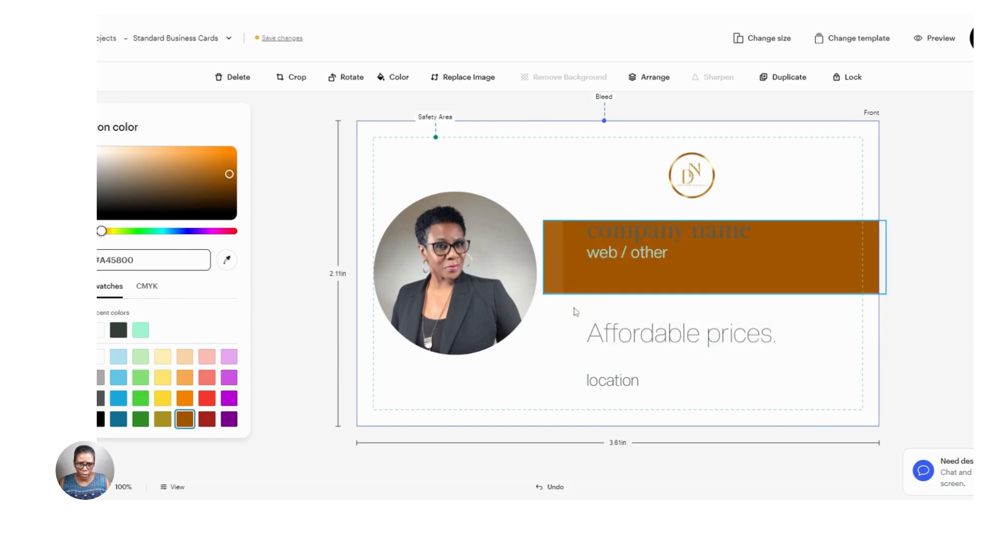
{"action": "left_click_drag", "start_coordinate": [575, 361], "coordinate": [568, 321]}
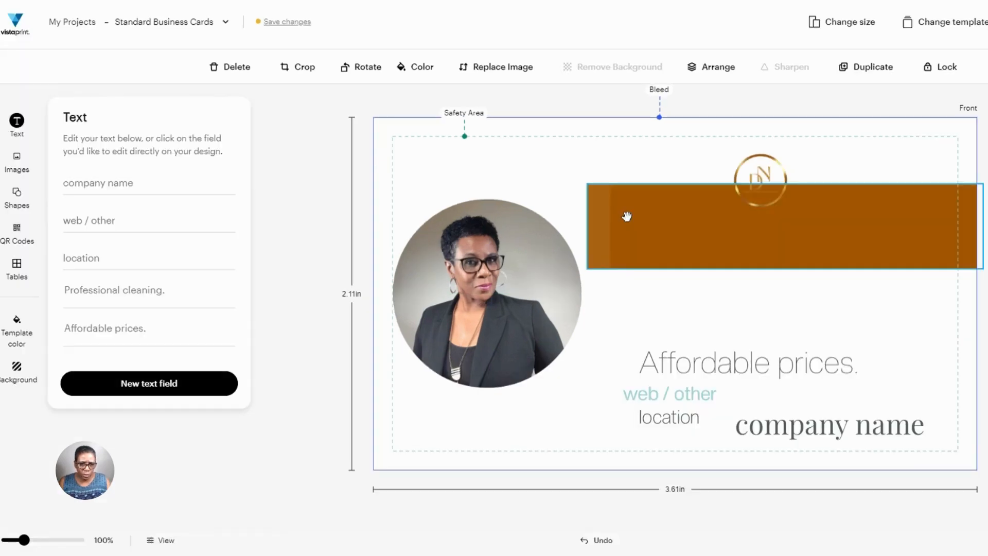
{"action": "left_click_drag", "start_coordinate": [627, 214], "coordinate": [625, 252]}
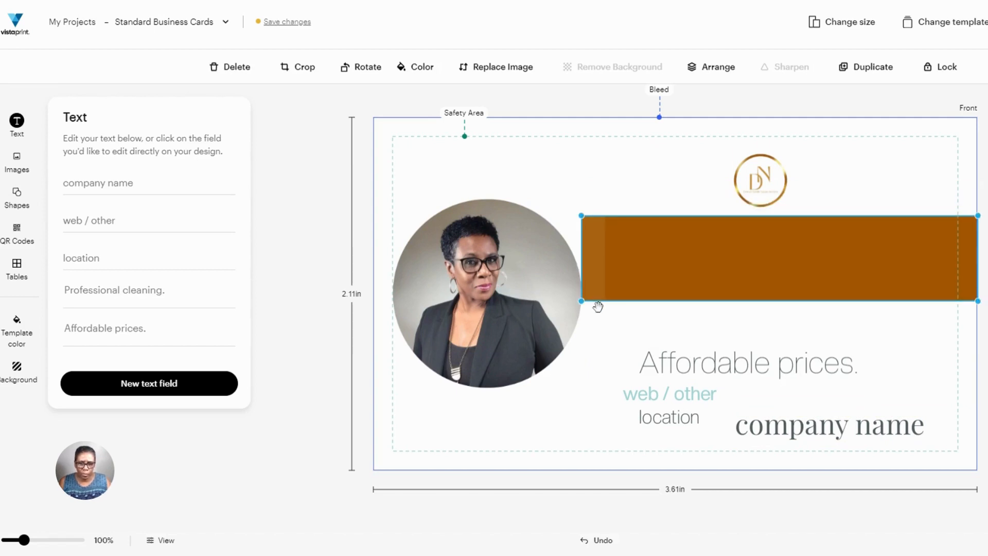
{"action": "mouse_move", "coordinate": [594, 289]}
{"action": "left_mouse_down"}
{"action": "mouse_move", "coordinate": [600, 270]}
{"action": "mouse_move", "coordinate": [589, 282]}
{"action": "left_mouse_up"}
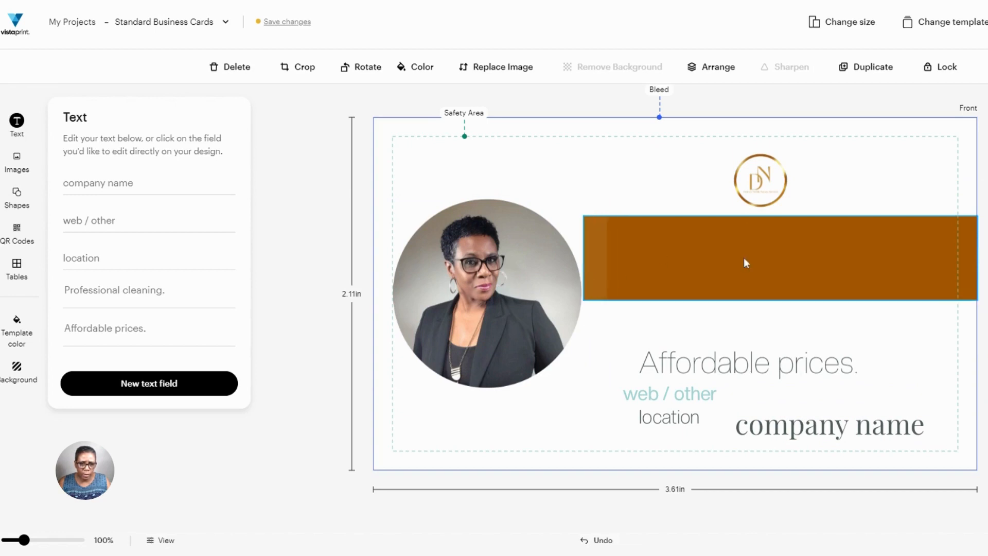
{"action": "left_click_drag", "start_coordinate": [653, 252], "coordinate": [652, 252]}
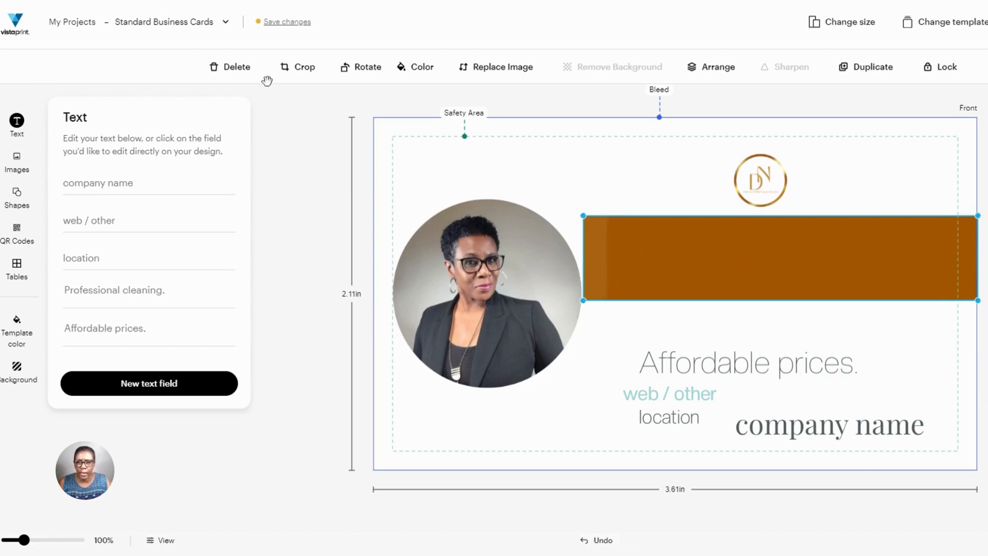
- Crop the brown banner from its lower edge to a little over half its height
{"action": "left_click", "coordinate": [296, 69]}
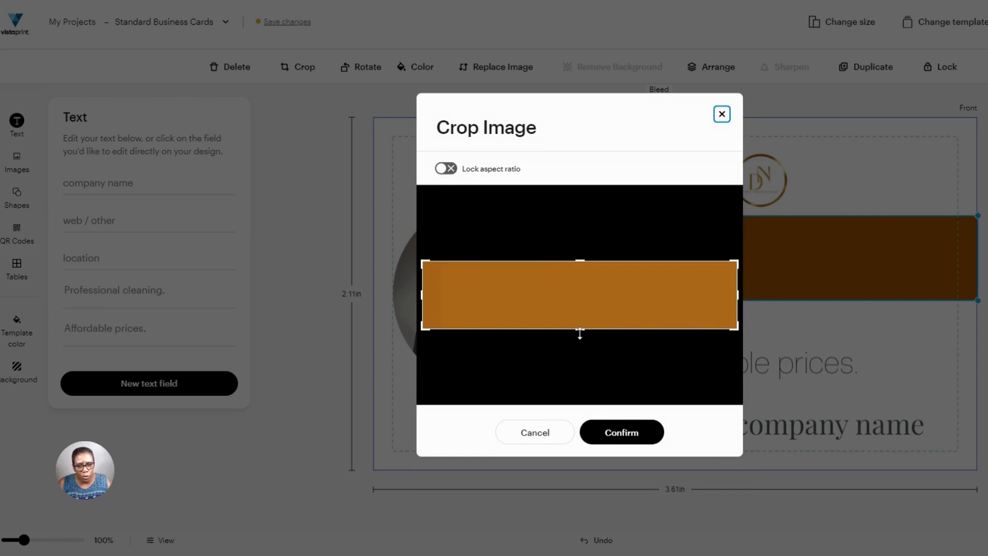
{"action": "left_click_drag", "start_coordinate": [580, 330], "coordinate": [586, 305]}
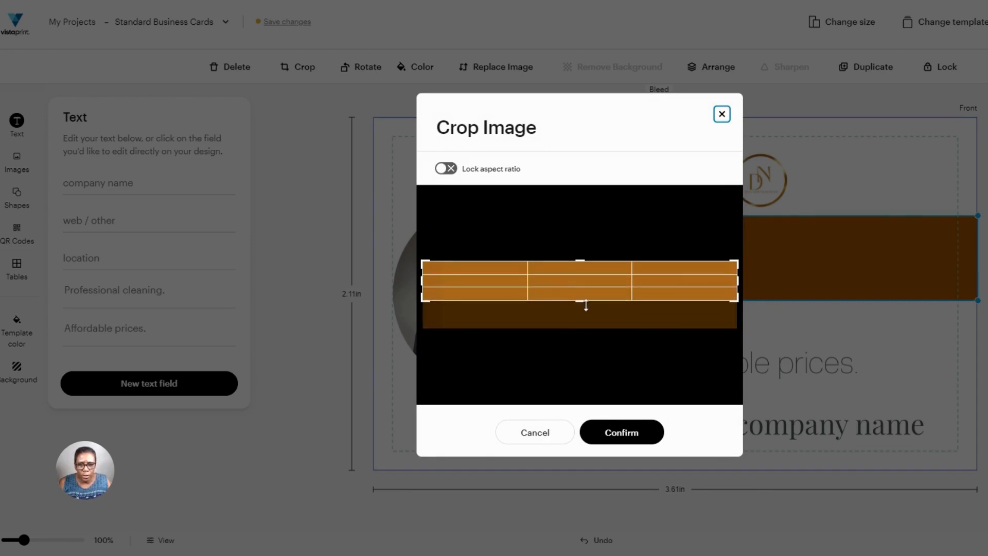
{"action": "left_click", "coordinate": [623, 433]}
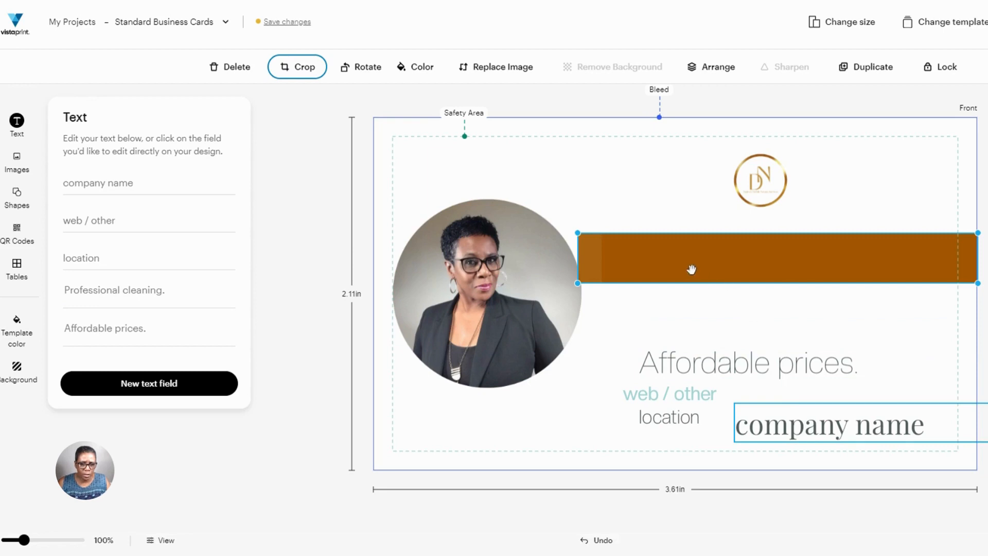
- Move the "company name" text onto the brown banner and recolor it black, #000000
{"action": "left_click_drag", "start_coordinate": [801, 433], "coordinate": [703, 333]}
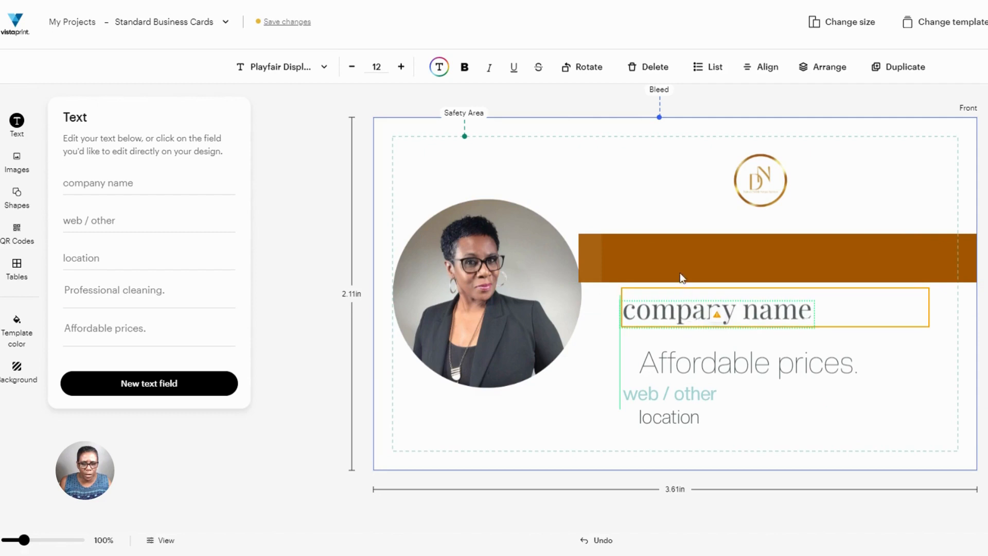
{"action": "left_click_drag", "start_coordinate": [679, 257], "coordinate": [665, 267]}
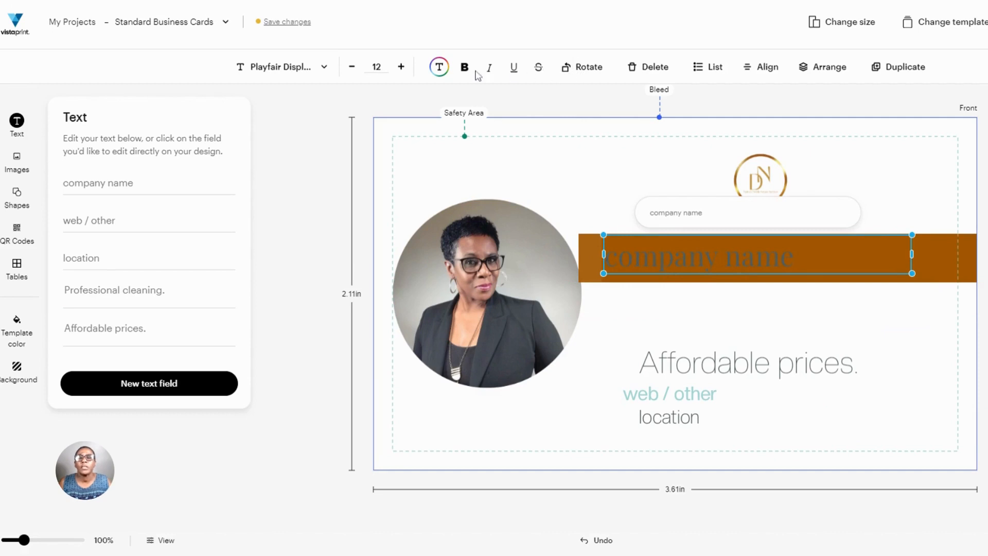
{"action": "left_click", "coordinate": [438, 68]}
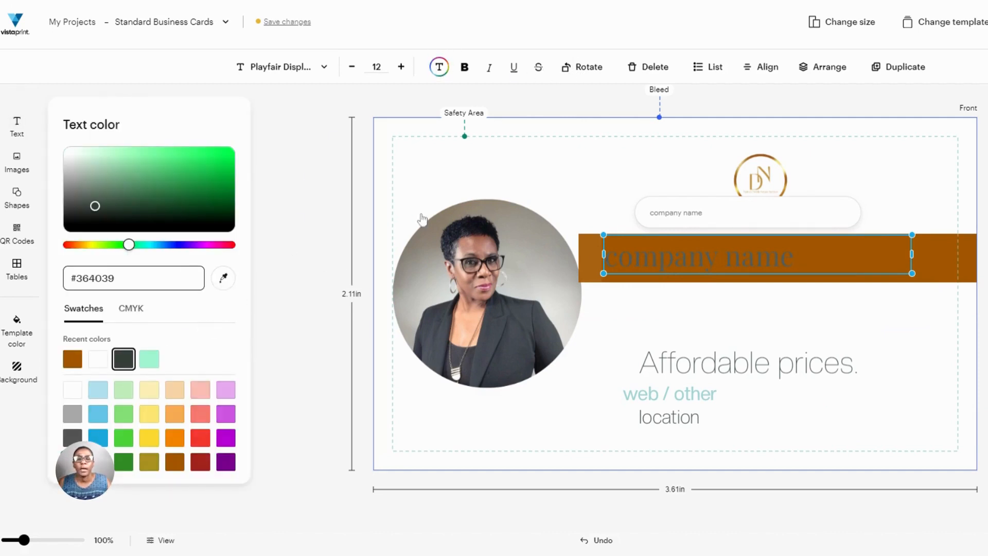
{"action": "left_click", "coordinate": [545, 160]}
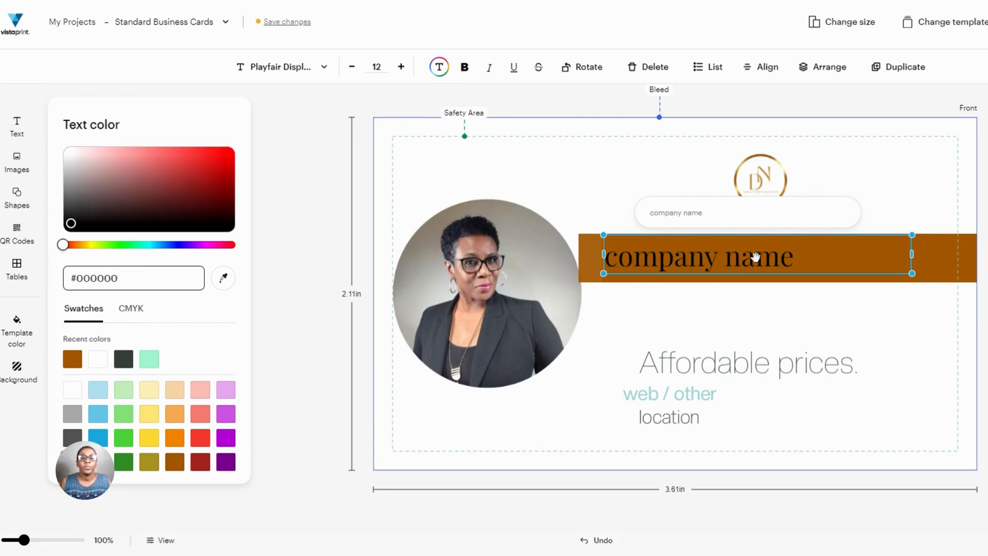
- Replace the company name with "Deitra's Mobile Notary Services" and widen its text box so it fits on one line
{"action": "left_click", "coordinate": [710, 217]}
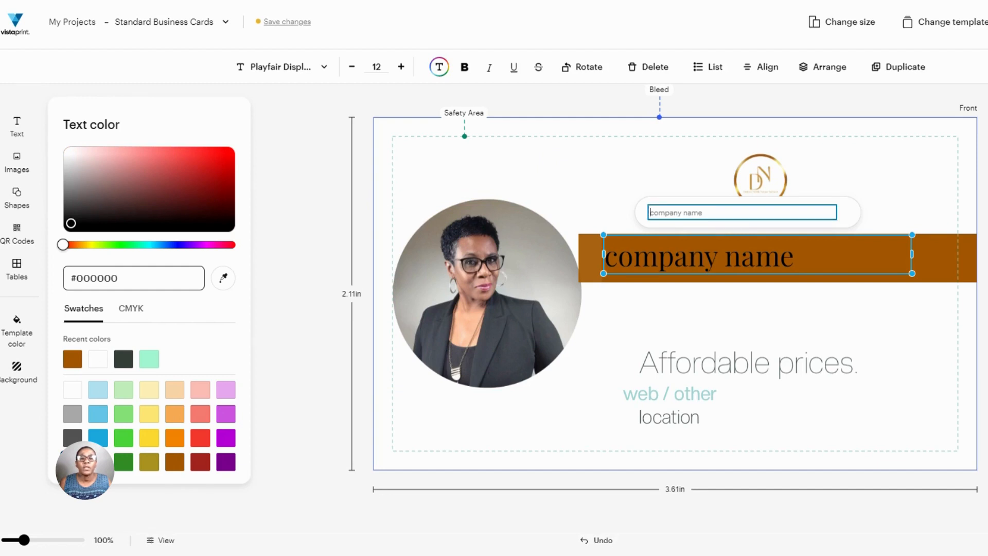
{"action": "type", "text": "De"}
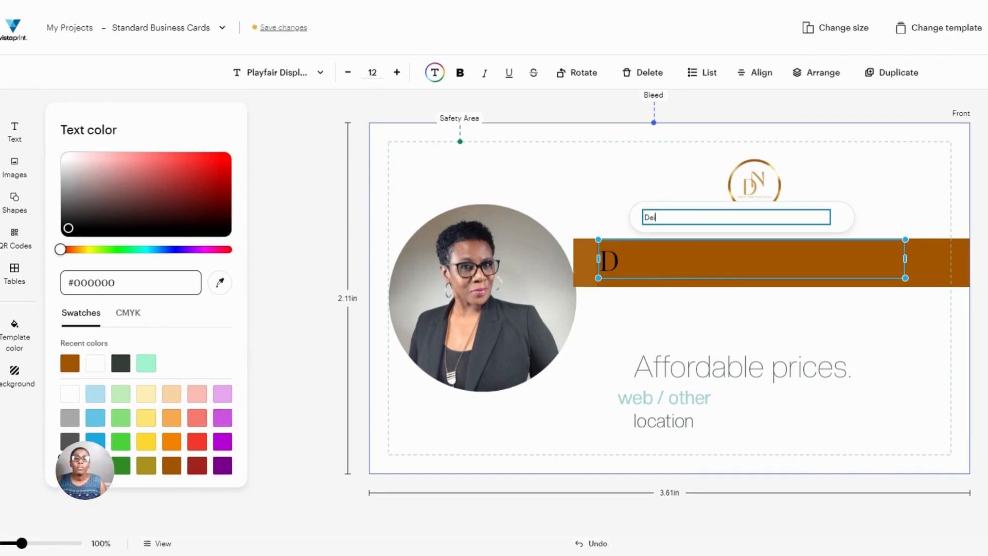
{"action": "type", "text": "itra's Mobile Notary Services"}
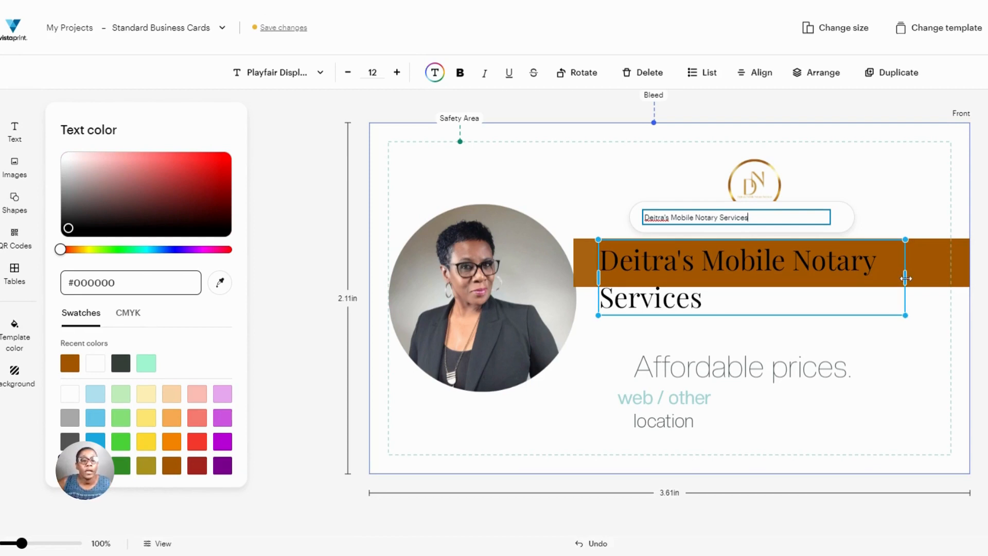
{"action": "left_click_drag", "start_coordinate": [905, 278], "coordinate": [952, 276]}
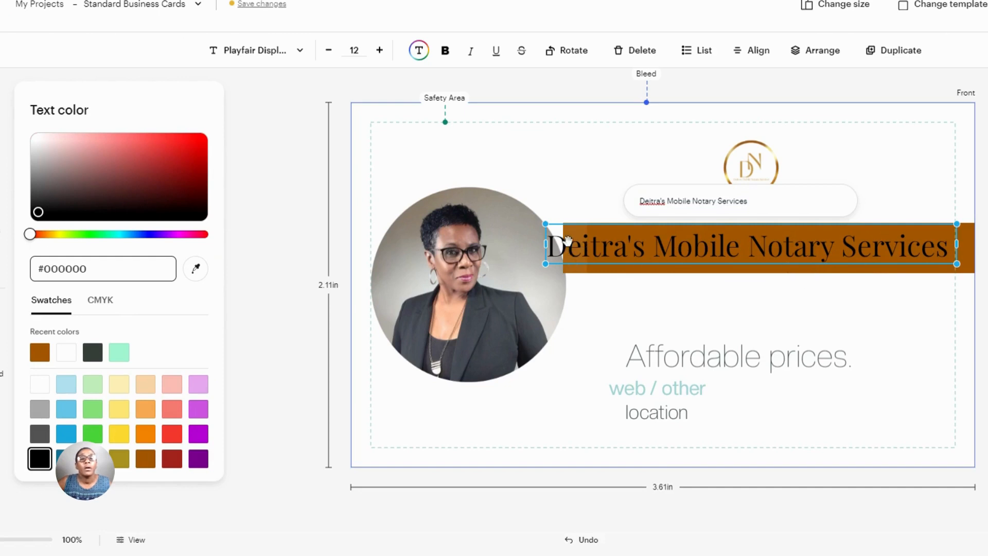
- Reduce the company name's font size to 10 and shift the text fully inside the brown banner
{"action": "left_click", "coordinate": [331, 54]}
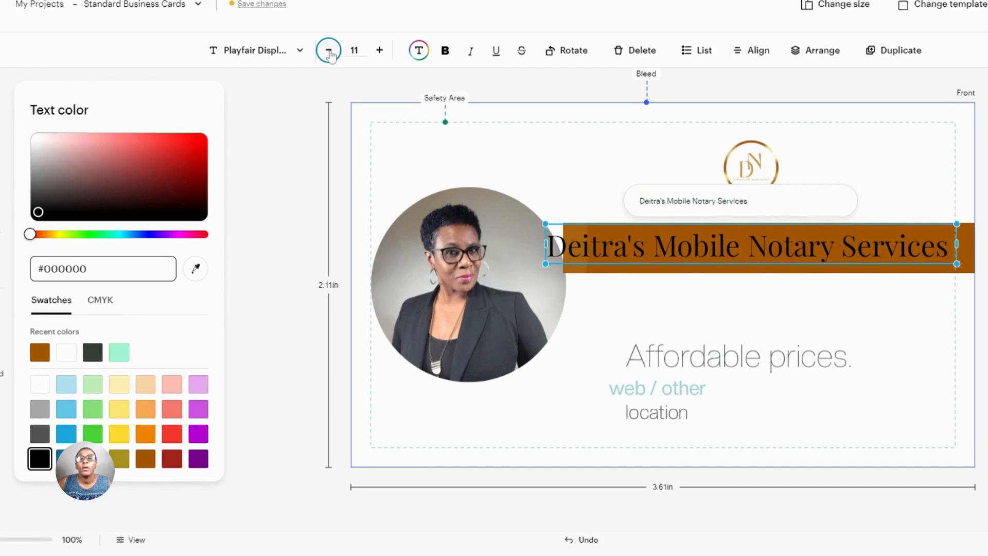
{"action": "left_click", "coordinate": [331, 55]}
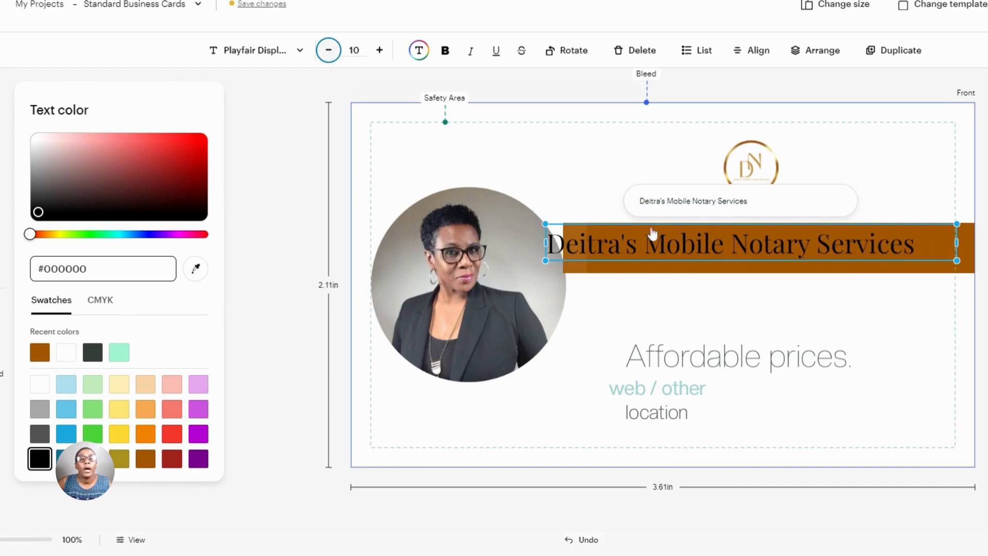
{"action": "left_click", "coordinate": [711, 245]}
- Delete the "Affordable prices." text line from below the banner
{"action": "left_click", "coordinate": [666, 310]}
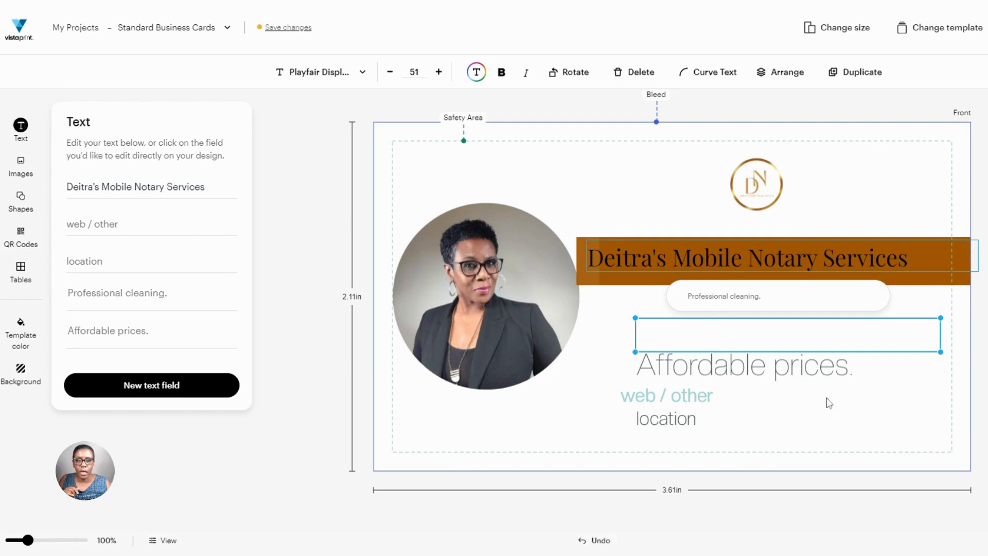
{"action": "left_click", "coordinate": [731, 366]}
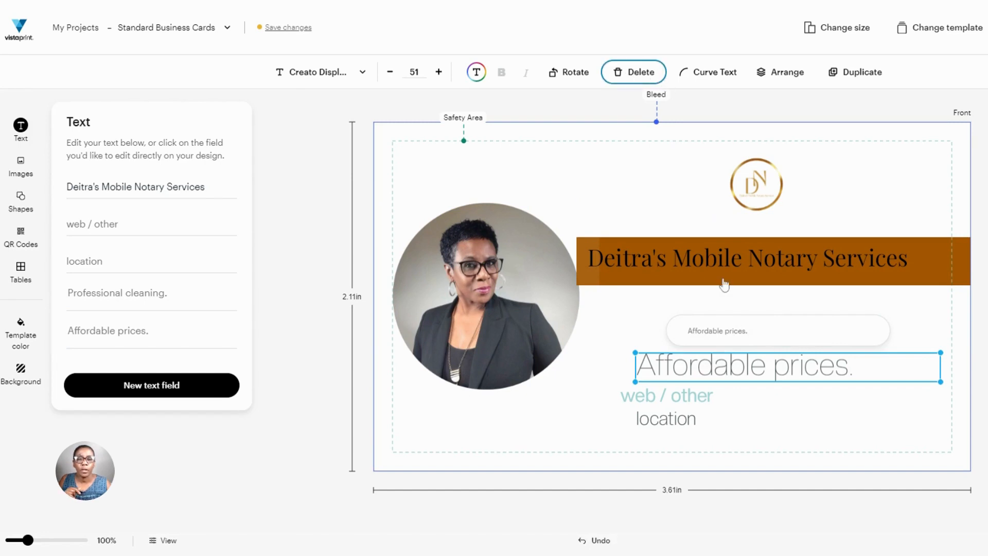
{"action": "key", "text": "Delete"}
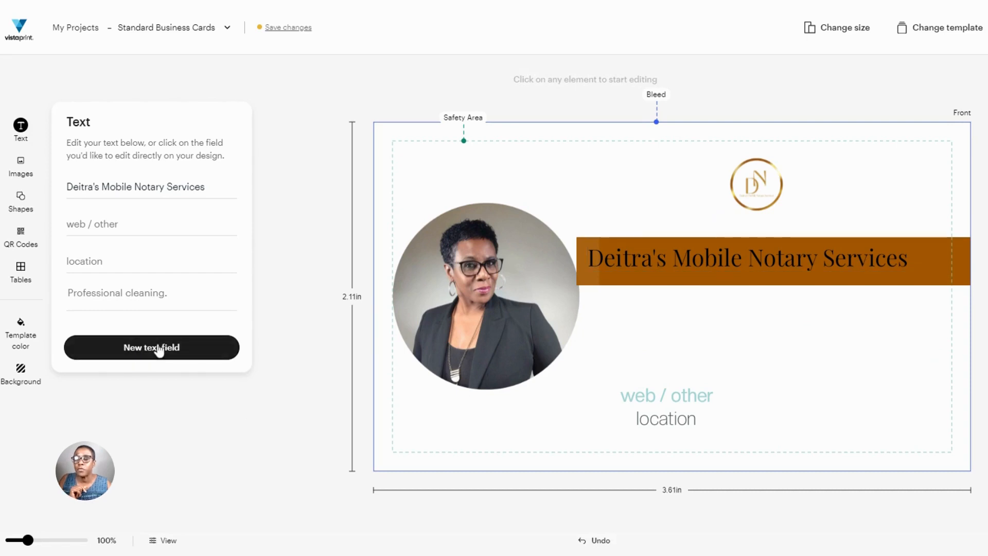
- Add a text field reading "Professional services / affordable prices" and place it just below the brown banner
{"action": "left_click", "coordinate": [159, 350]}
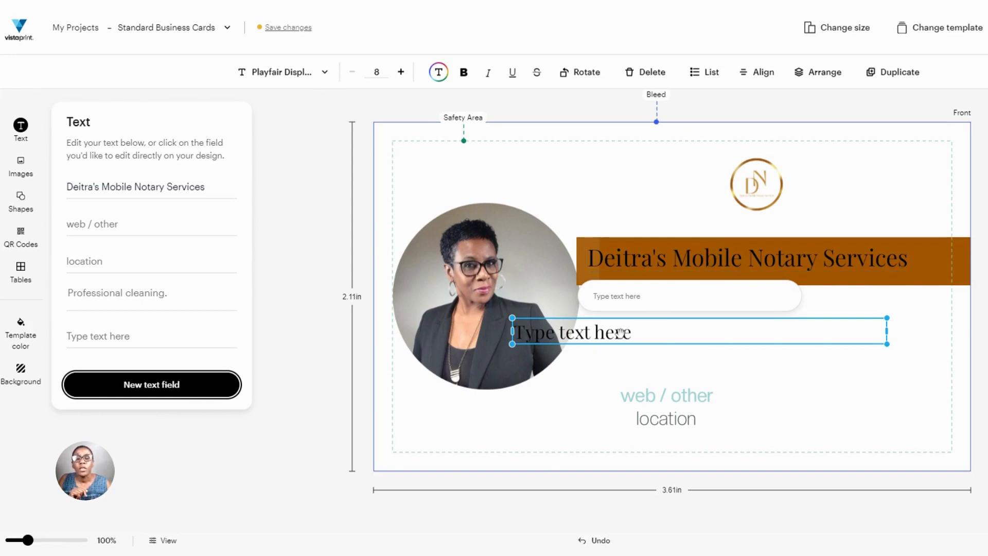
{"action": "left_click_drag", "start_coordinate": [763, 339], "coordinate": [757, 334]}
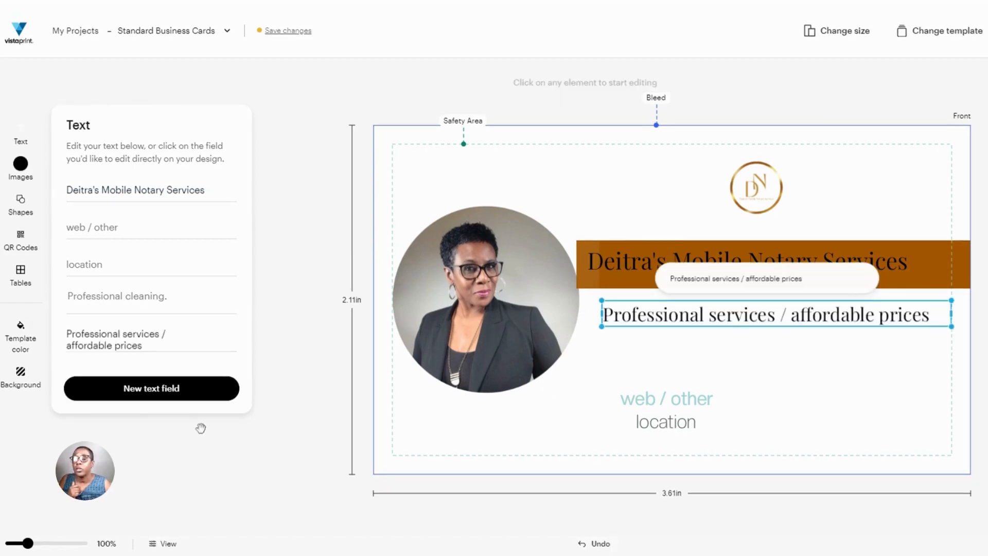
- Add a text field reading "Los Angeles California & Surrounding Areas" and place it under the professional services line
{"action": "left_click", "coordinate": [154, 400]}
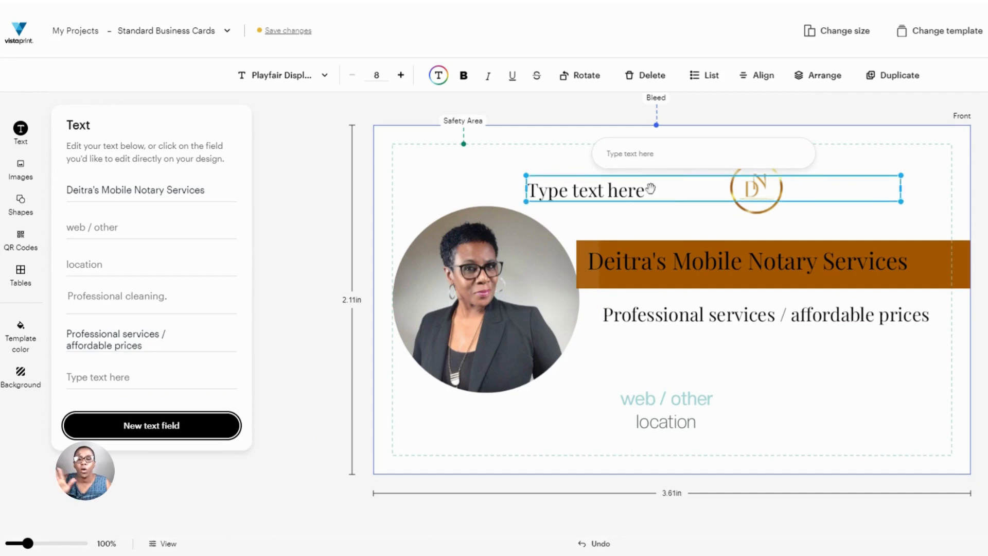
{"action": "left_click", "coordinate": [669, 155]}
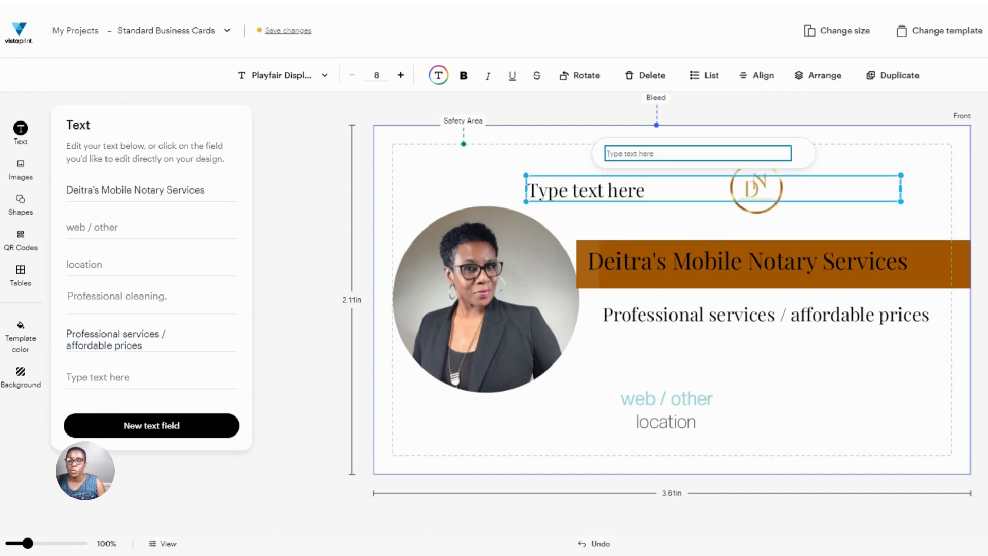
{"action": "type", "text": "Los"}
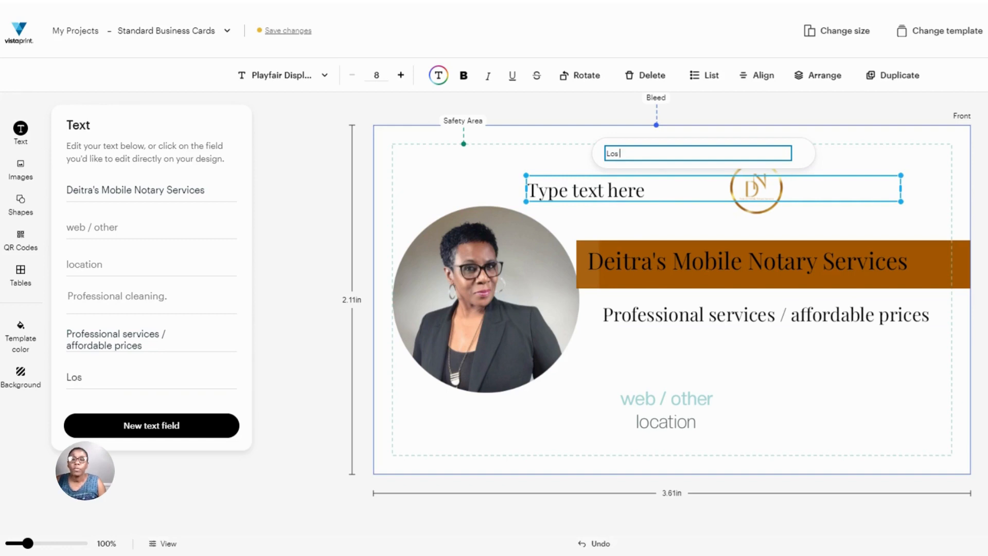
{"action": "type", "text": " Angeles"}
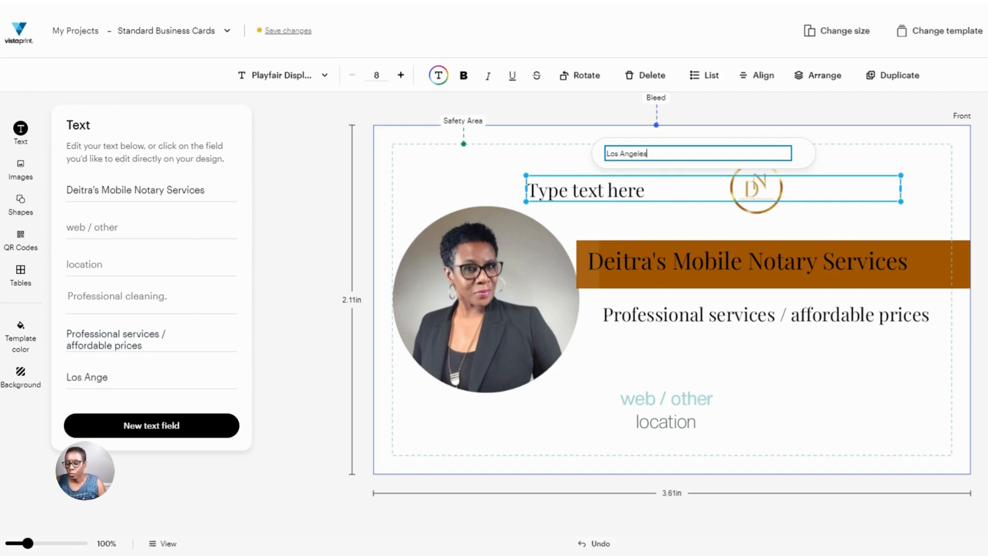
{"action": "type", "text": " Californa"}
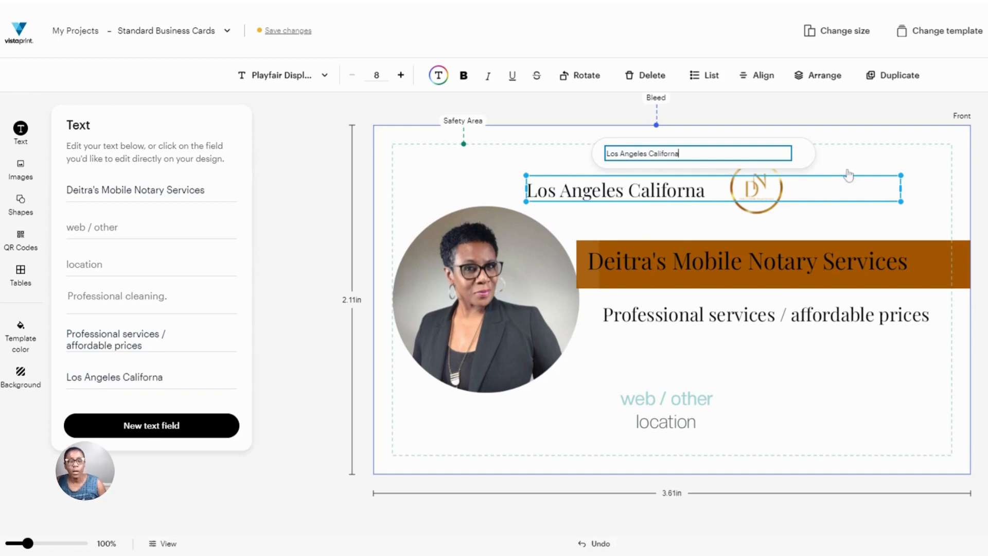
{"action": "key", "text": "BackSpace"}
{"action": "key", "text": "BackSpace"}
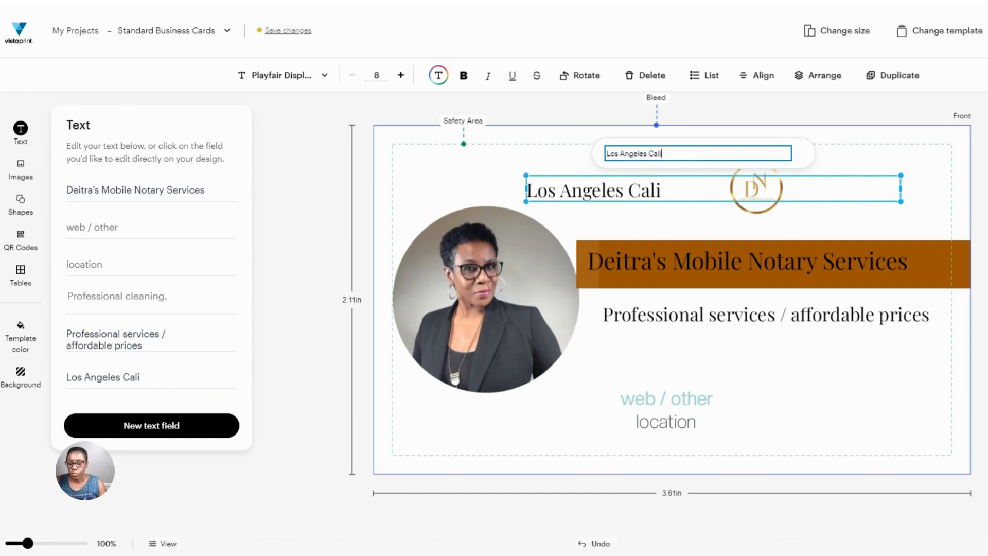
{"action": "type", "text": "nia"}
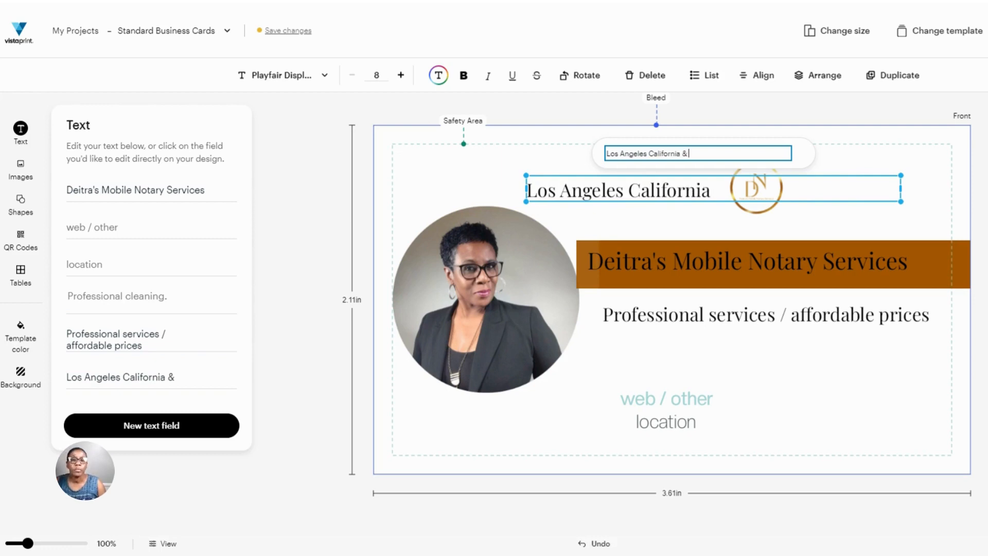
{"action": "type", "text": " & Surr"}
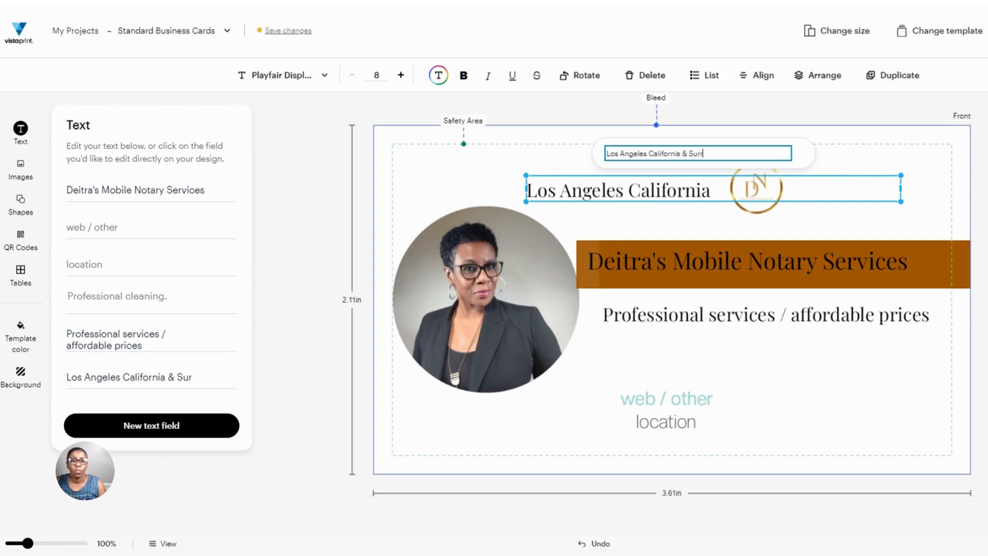
{"action": "type", "text": "oun"}
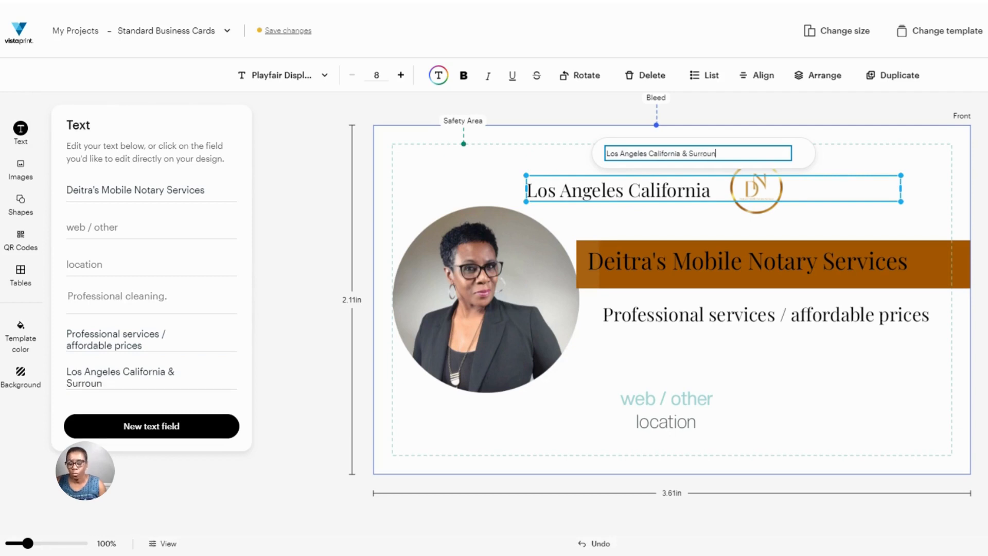
{"action": "type", "text": "ding A"}
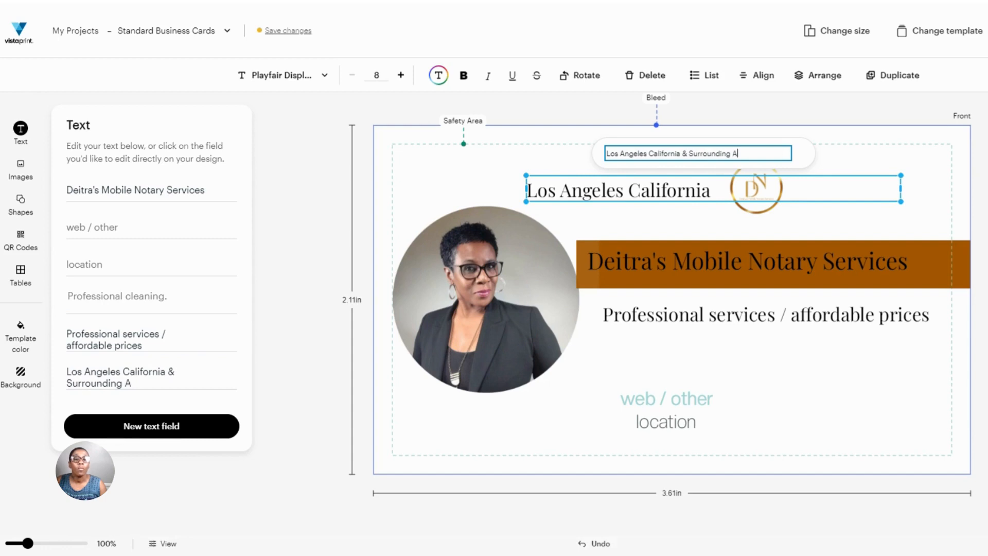
{"action": "type", "text": "reas"}
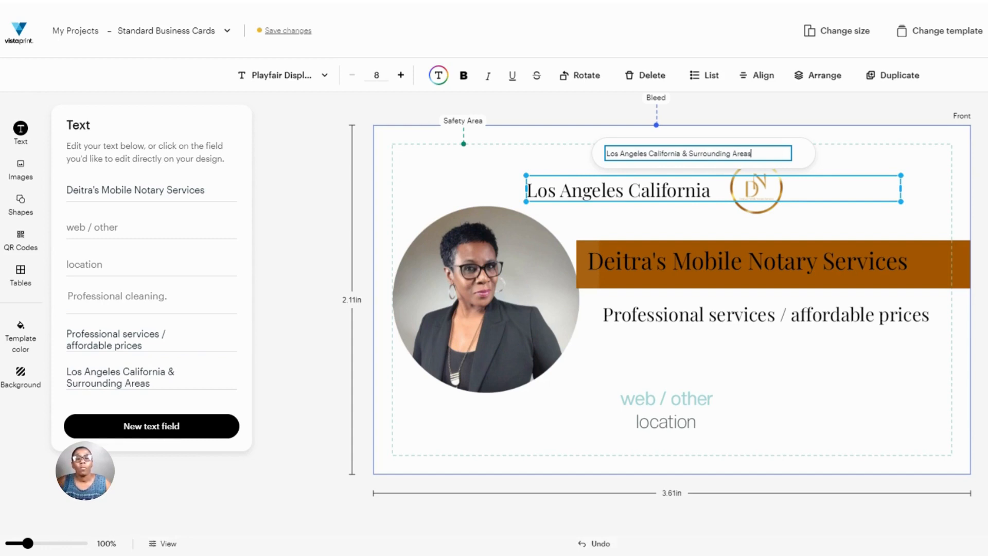
{"action": "left_click", "coordinate": [689, 194]}
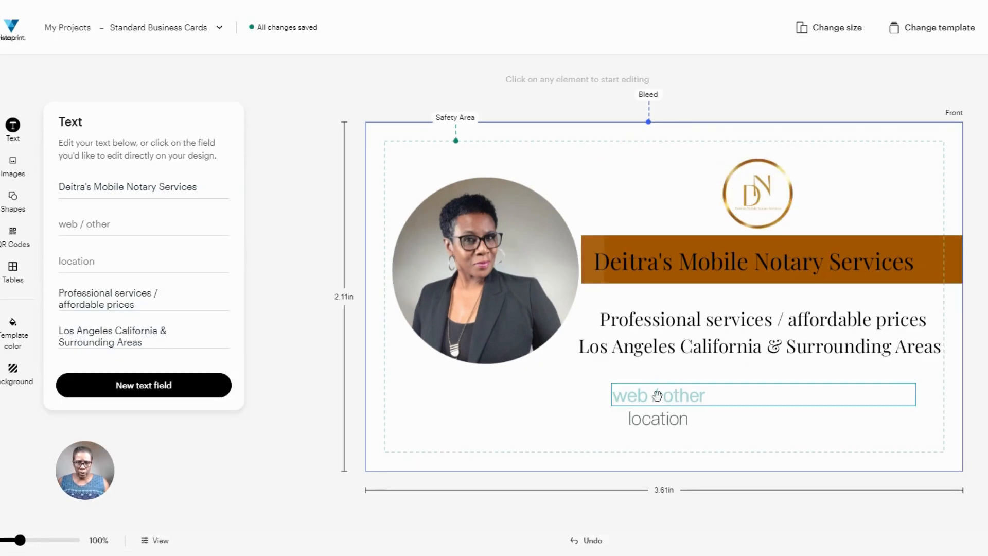
- Delete the "web / other" and "location" placeholder text lines from the lower part of the card
{"action": "left_click", "coordinate": [661, 400]}
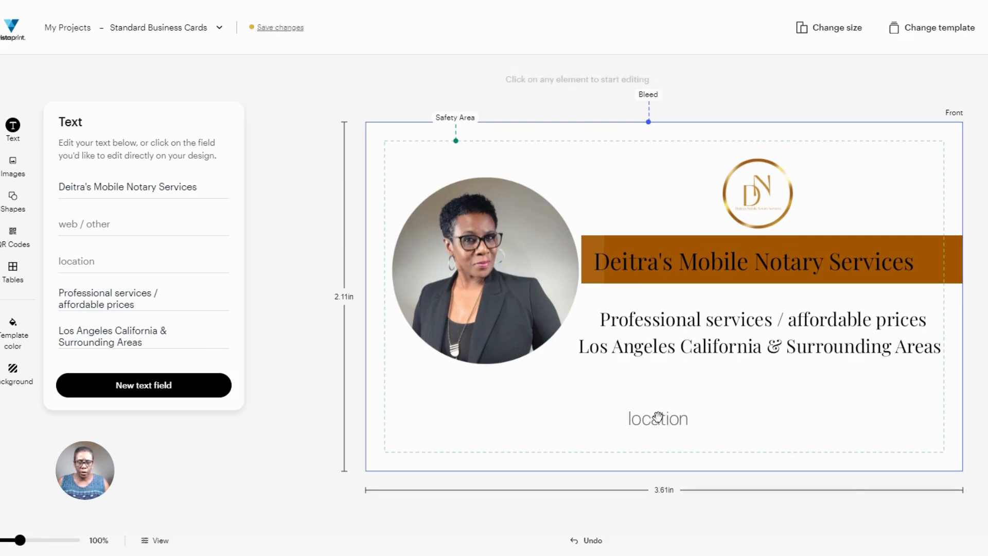
{"action": "left_click", "coordinate": [659, 417]}
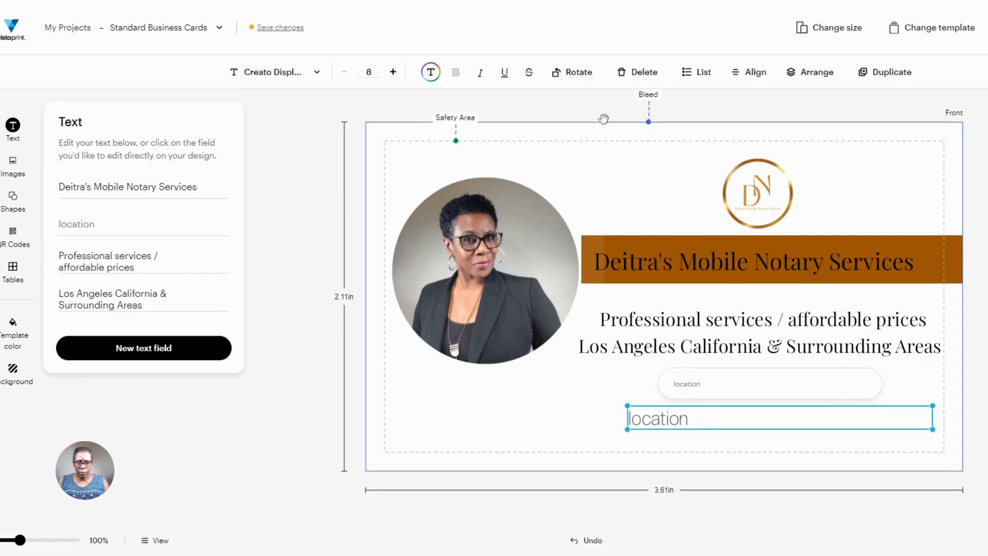
{"action": "left_click", "coordinate": [643, 72]}
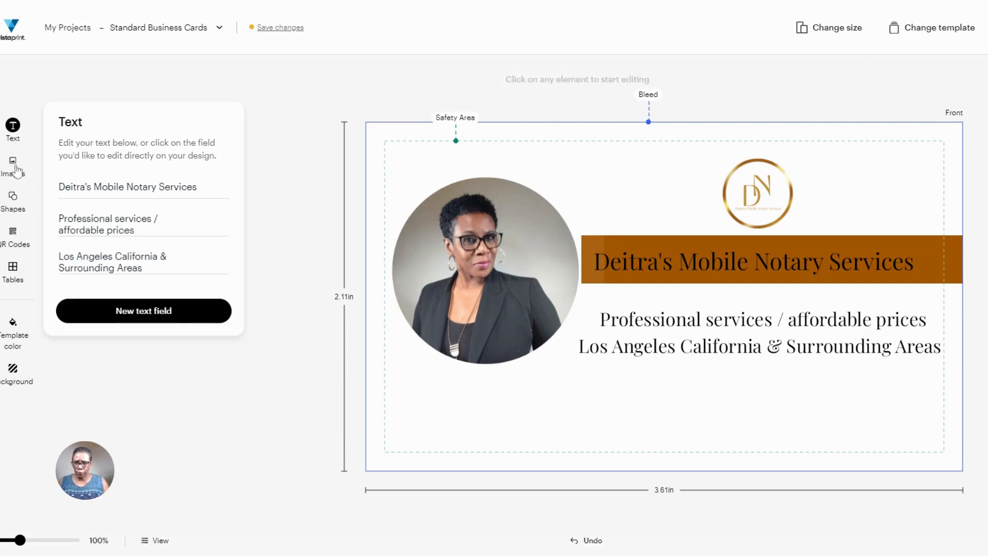
- Find a "triangle" icon, add the solid right-angled one to the card and recolor it brown #A45800
{"action": "left_click", "coordinate": [13, 199]}
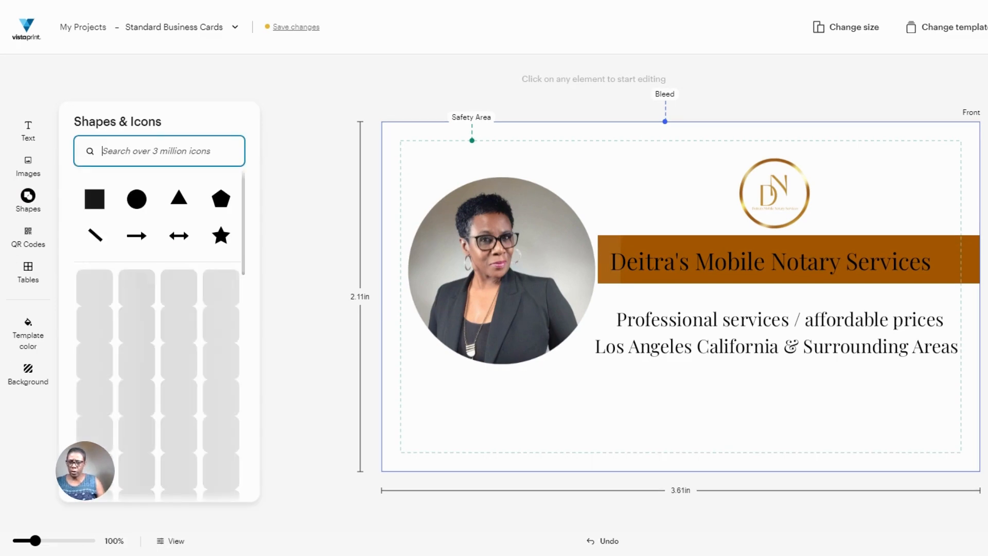
{"action": "type", "text": "triangle"}
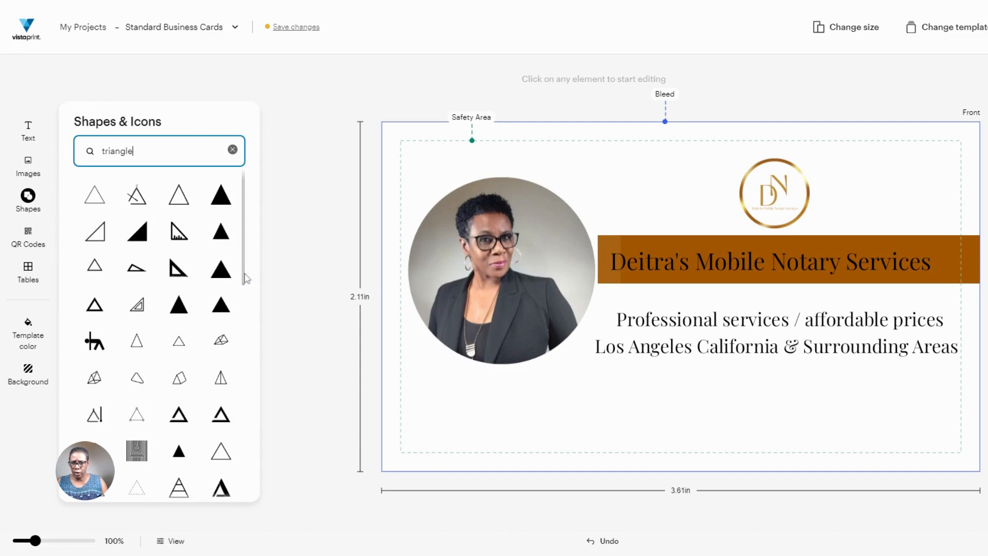
{"action": "left_click_drag", "start_coordinate": [246, 275], "coordinate": [247, 316]}
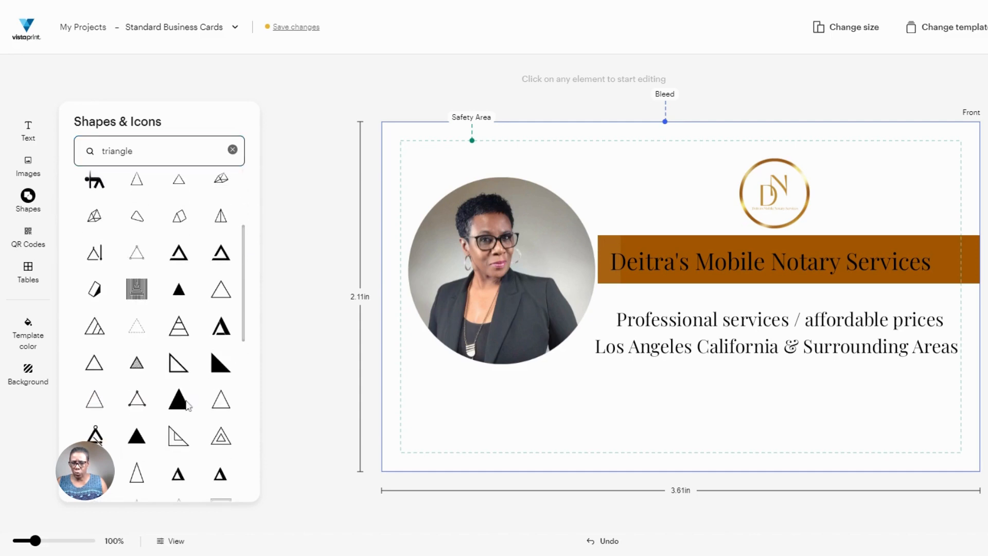
{"action": "left_click", "coordinate": [219, 368]}
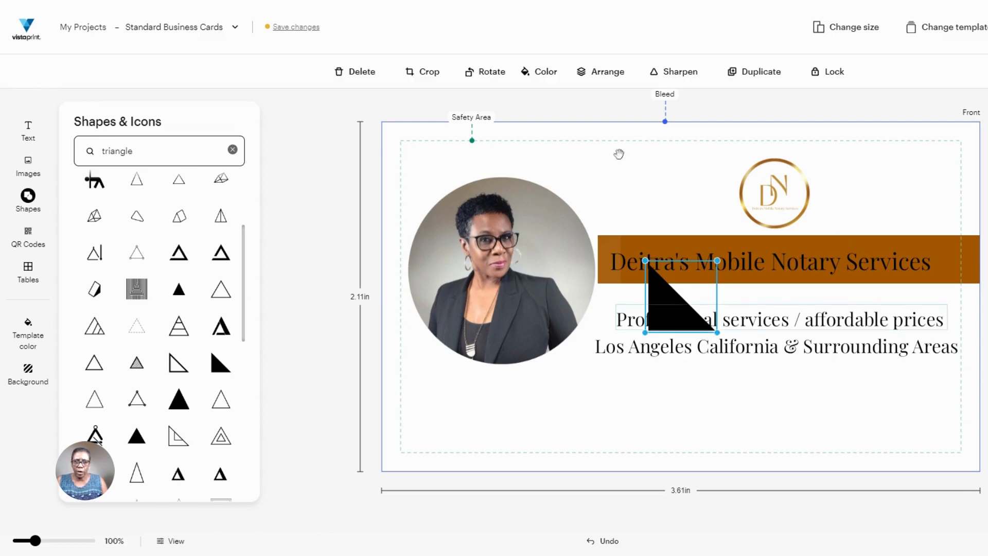
{"action": "left_click", "coordinate": [545, 78]}
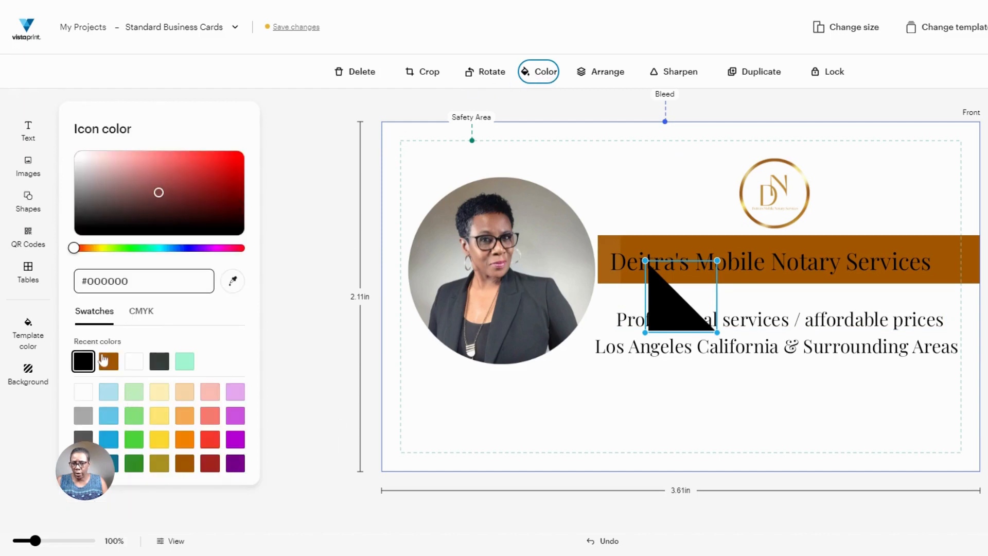
{"action": "left_click", "coordinate": [106, 363]}
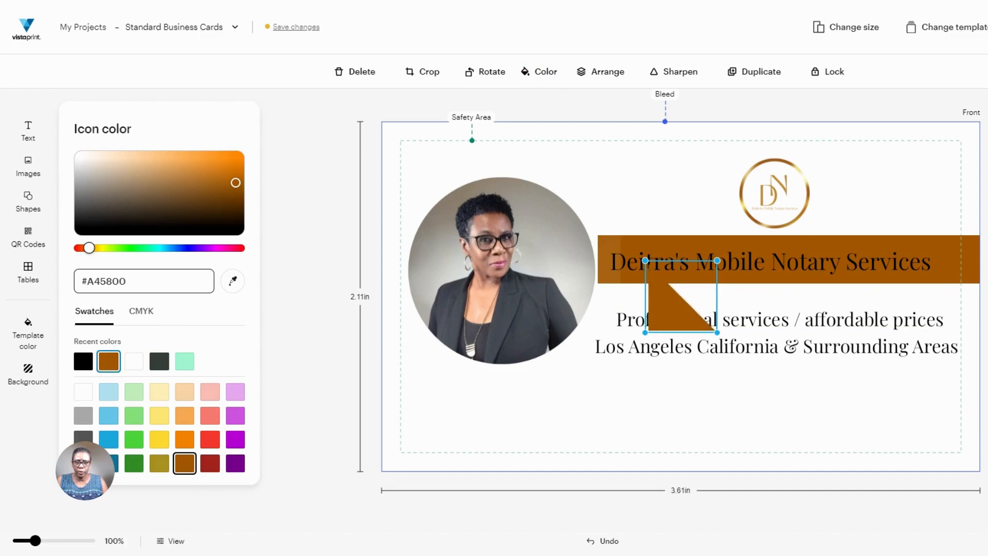
- Enlarge the brown triangle and move it over the portrait toward the card's lower-left corner
{"action": "left_click_drag", "start_coordinate": [671, 307], "coordinate": [459, 371]}
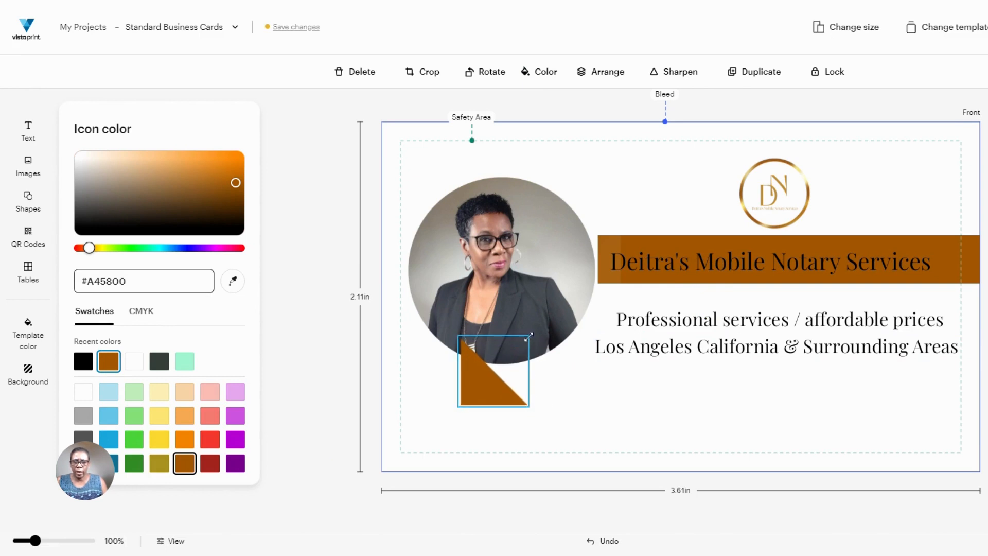
{"action": "left_click_drag", "start_coordinate": [582, 297], "coordinate": [574, 307]}
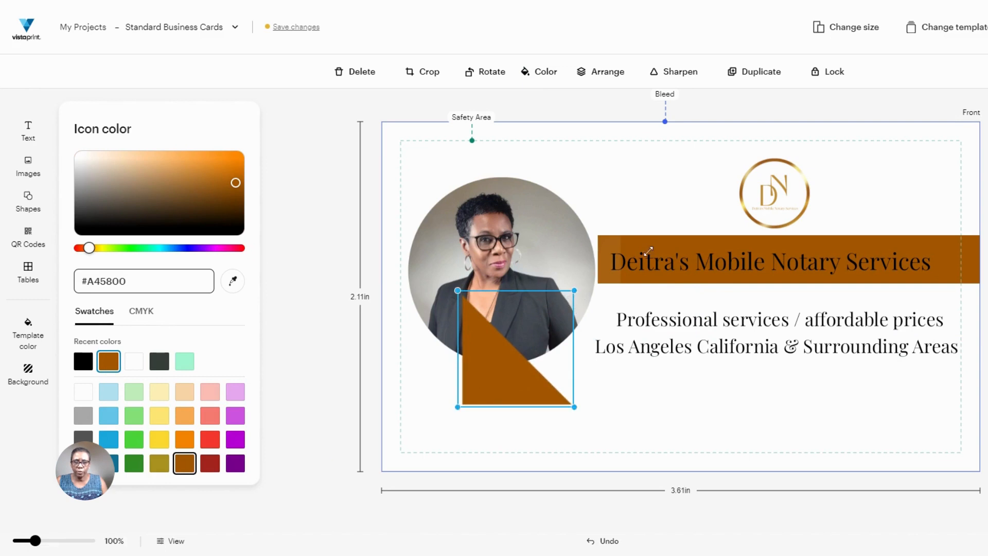
{"action": "left_click_drag", "start_coordinate": [695, 229], "coordinate": [756, 157]}
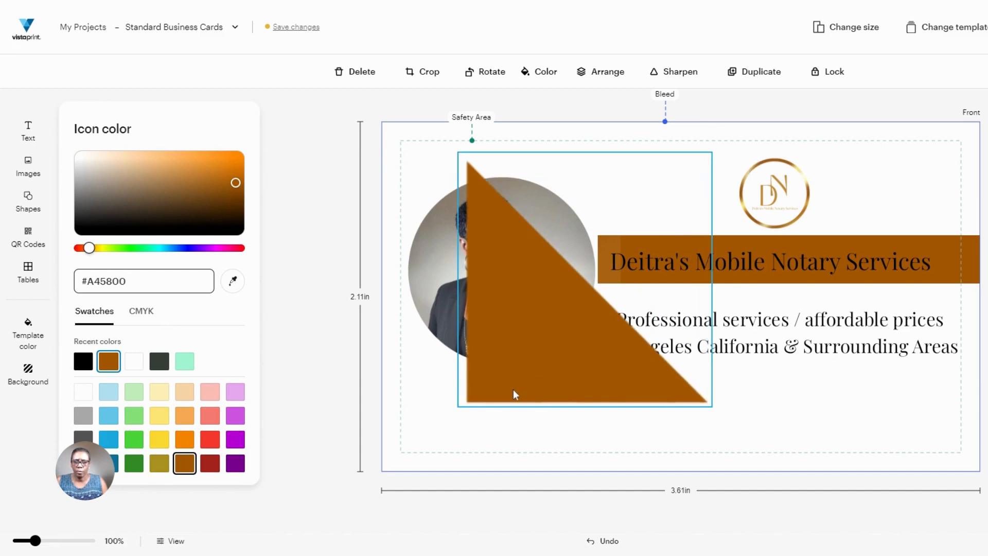
{"action": "left_click_drag", "start_coordinate": [548, 346], "coordinate": [488, 381]}
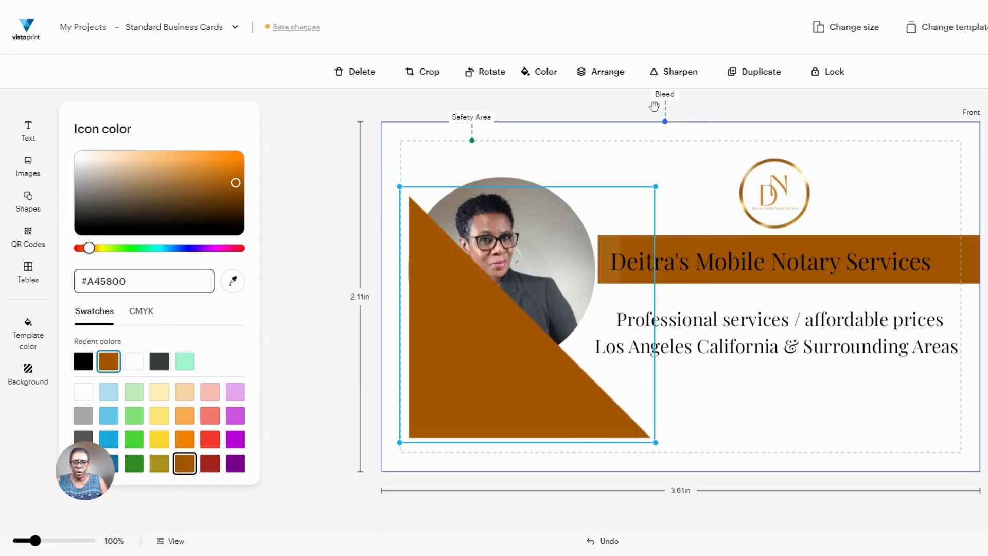
- Layer the brown triangle behind the portrait while keeping it in front of the card background
{"action": "left_click", "coordinate": [605, 78]}
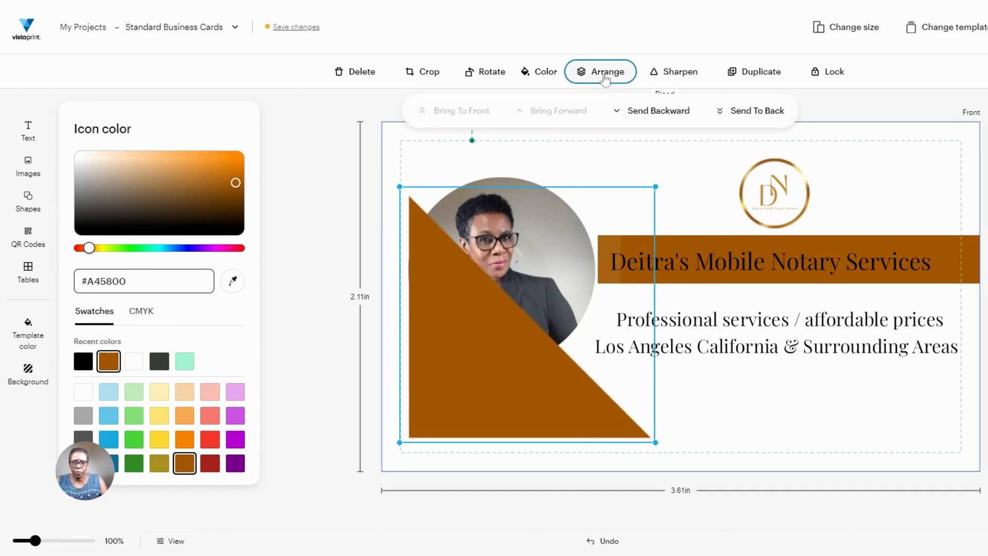
{"action": "left_click", "coordinate": [723, 116]}
{"action": "left_click", "coordinate": [723, 116]}
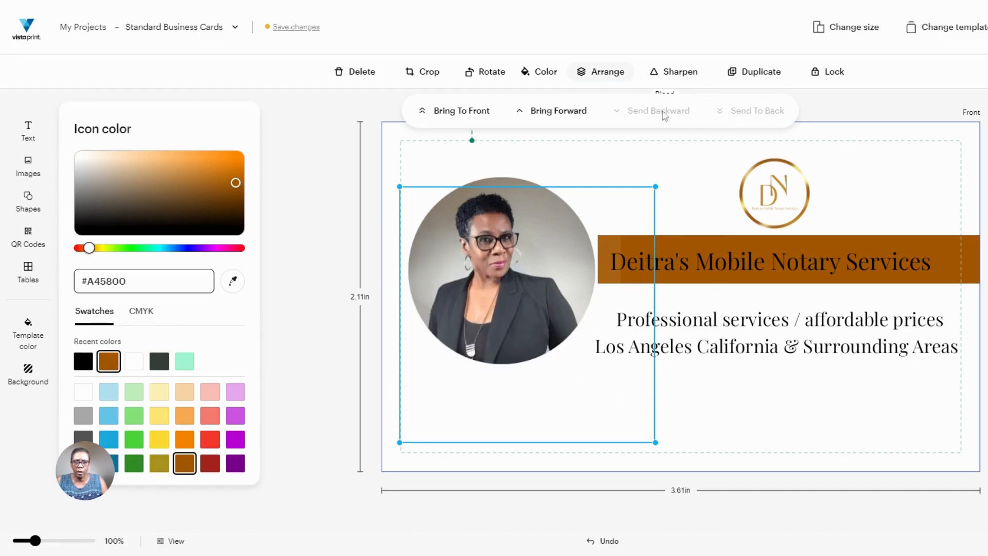
{"action": "left_click", "coordinate": [519, 116]}
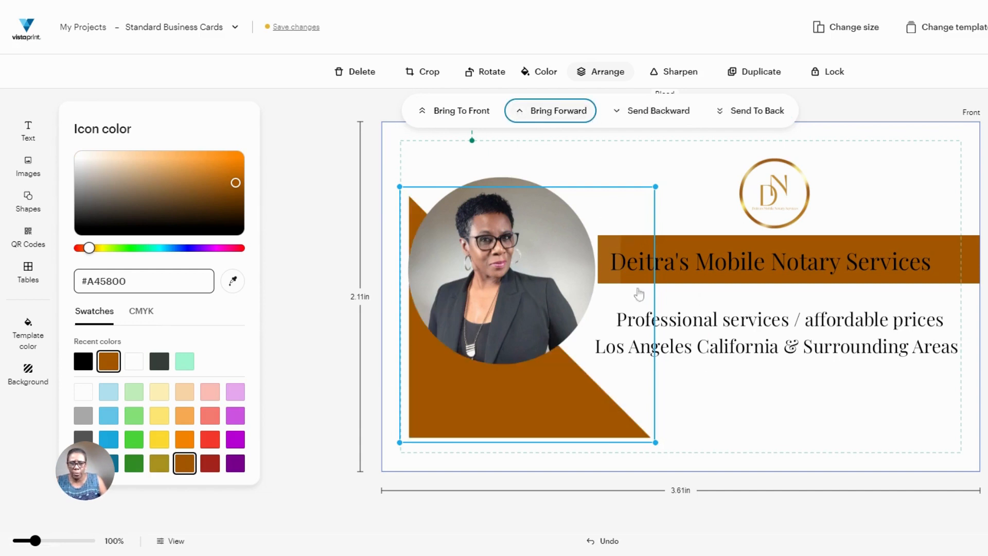
- Enlarge the triangle further and align its left and lower edges with the safety area's lower-left corner
{"action": "left_click_drag", "start_coordinate": [660, 186], "coordinate": [749, 148]}
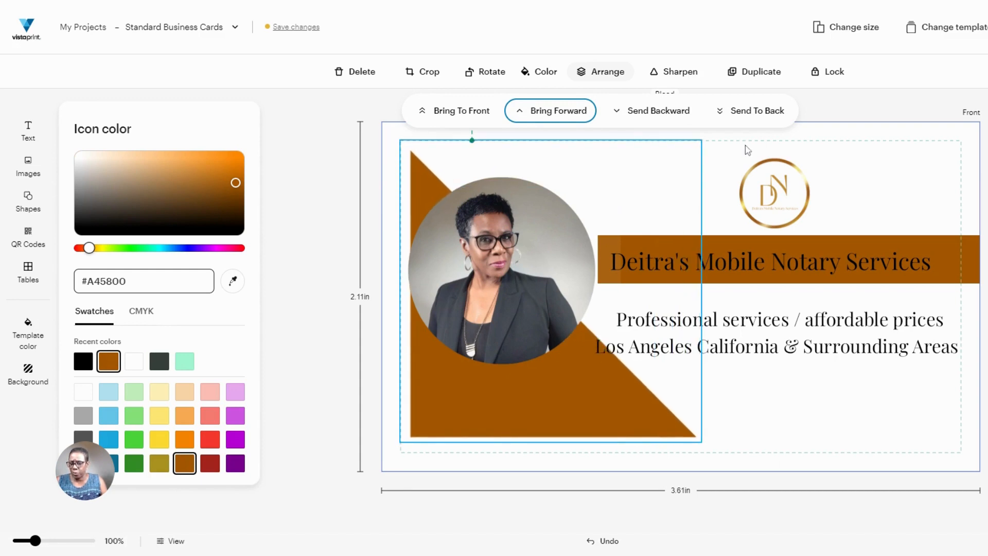
{"action": "left_click", "coordinate": [594, 365]}
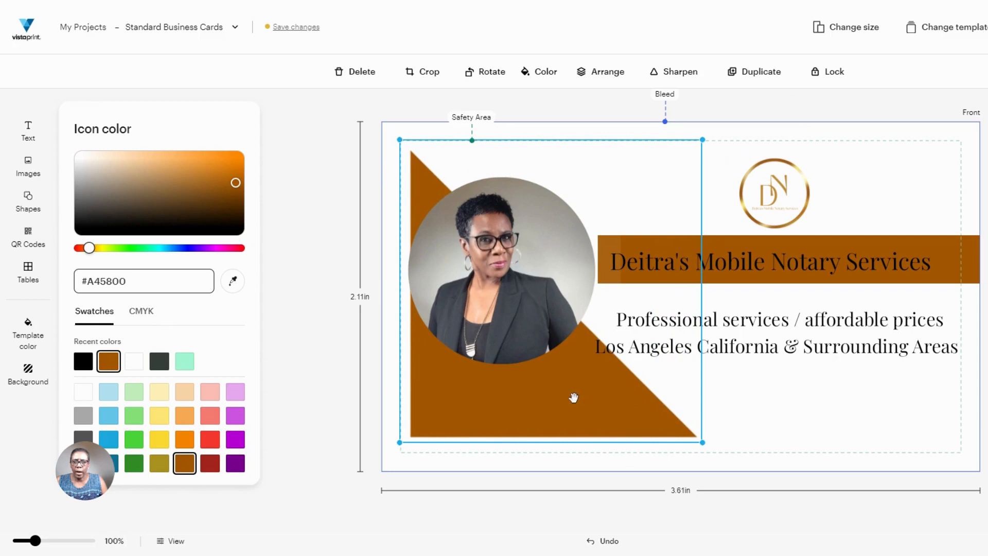
{"action": "mouse_move", "coordinate": [573, 397]}
{"action": "left_mouse_down"}
{"action": "mouse_move", "coordinate": [603, 412]}
{"action": "mouse_move", "coordinate": [556, 393]}
{"action": "mouse_move", "coordinate": [585, 391]}
{"action": "mouse_move", "coordinate": [584, 401]}
{"action": "left_mouse_up"}
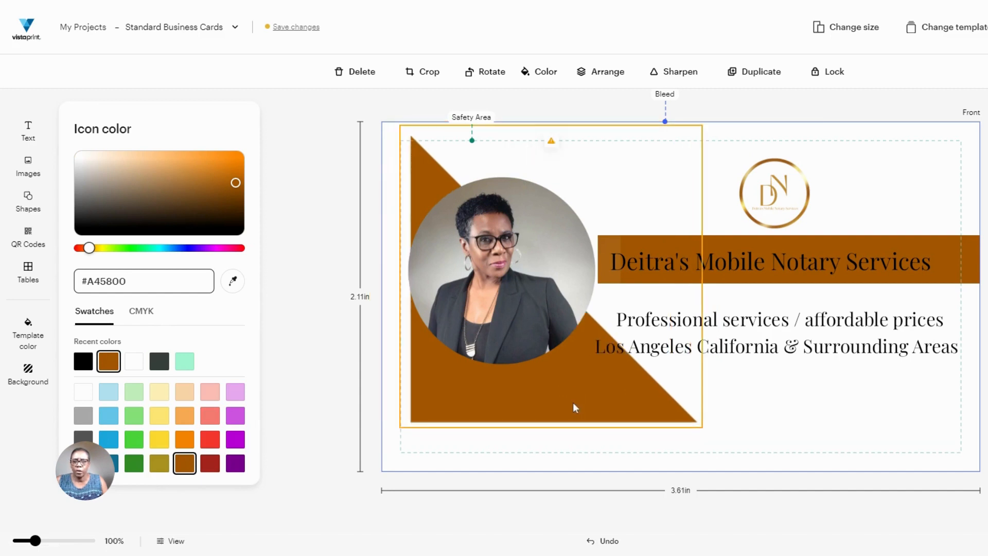
{"action": "left_click_drag", "start_coordinate": [573, 402], "coordinate": [570, 399]}
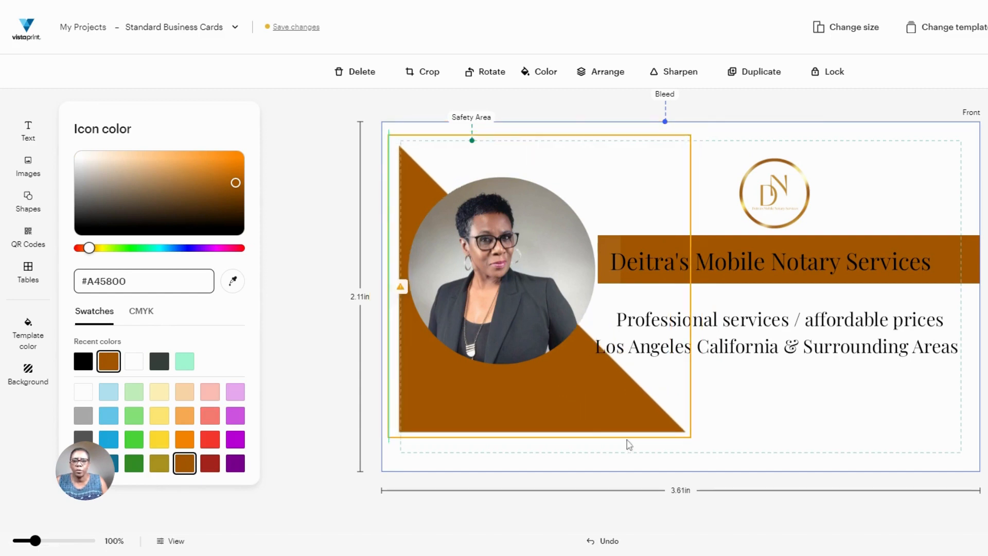
{"action": "left_click_drag", "start_coordinate": [693, 441], "coordinate": [712, 461]}
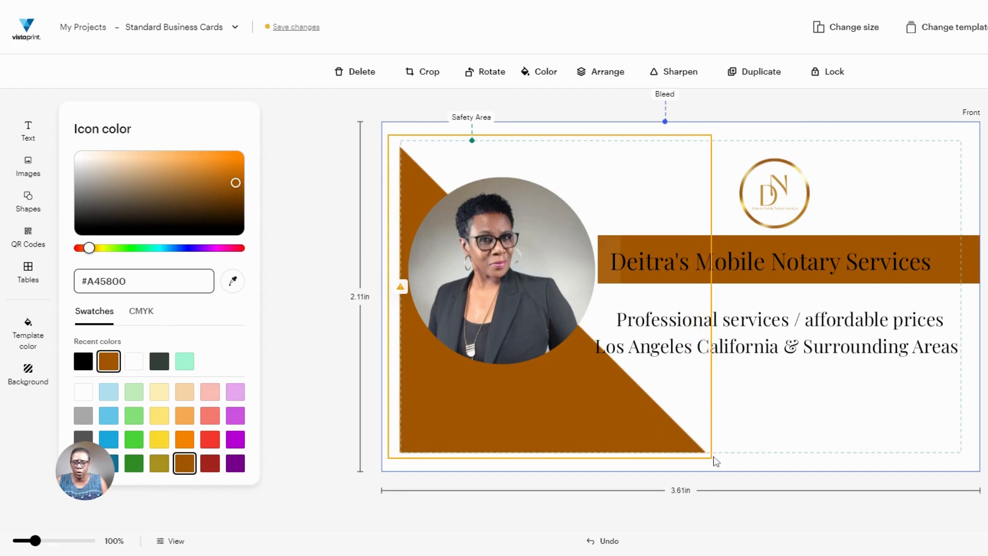
{"action": "left_click", "coordinate": [839, 417]}
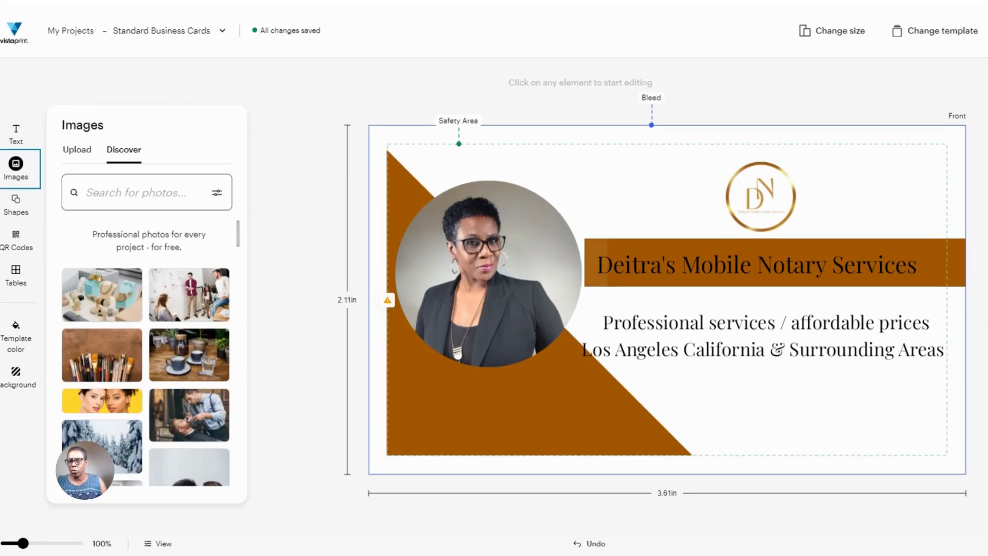
- Place the uploaded phone icon below the Los Angeles line and shrink it to a small contact symbol
{"action": "left_click", "coordinate": [77, 150]}
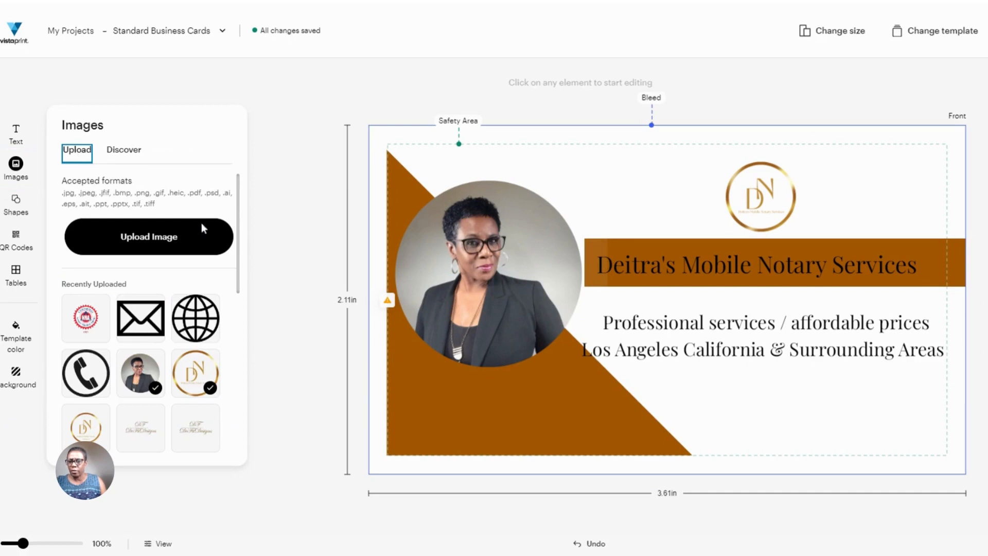
{"action": "left_click_drag", "start_coordinate": [239, 217], "coordinate": [240, 220]}
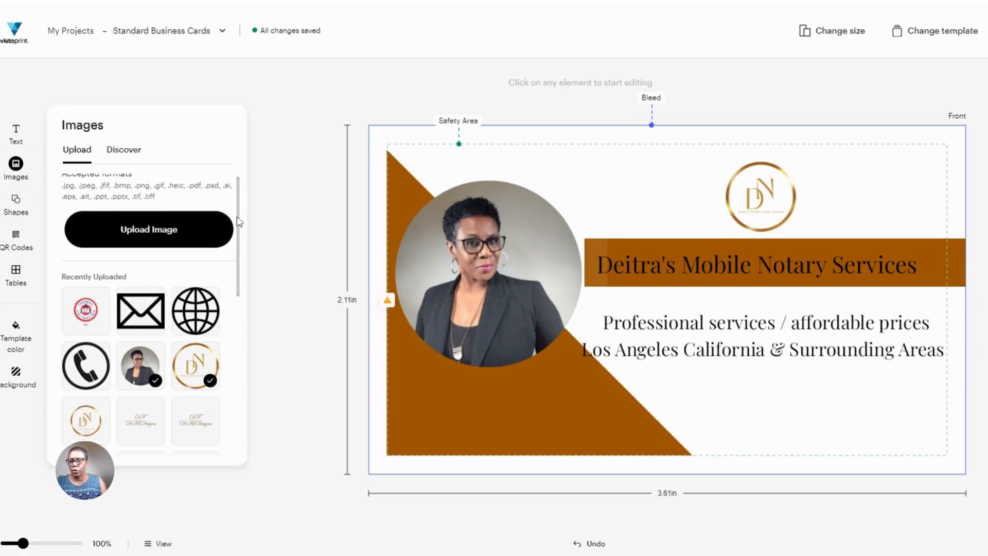
{"action": "scroll", "coordinate": [239, 221], "scroll_direction": "down", "scroll_amount": 5}
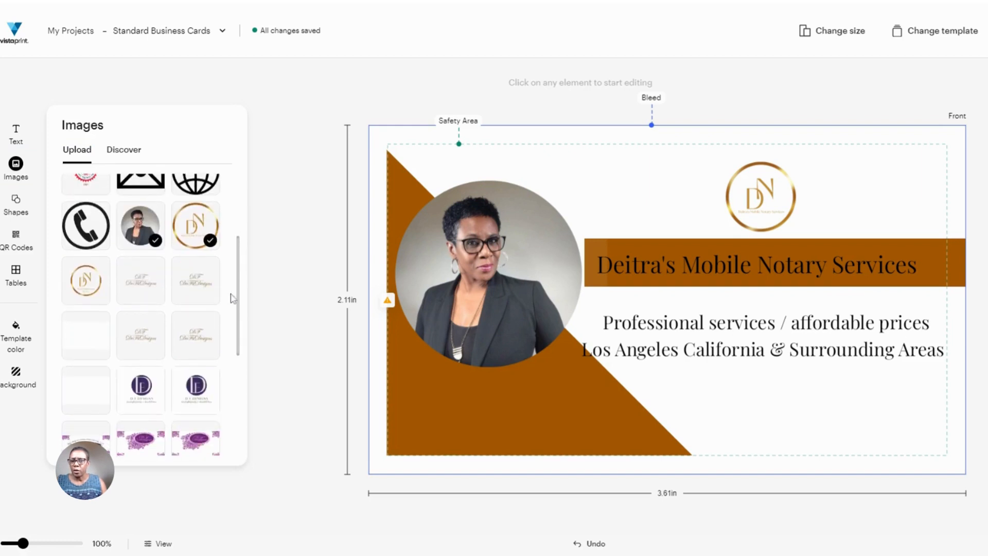
{"action": "scroll", "coordinate": [233, 299], "scroll_direction": "down", "scroll_amount": 6}
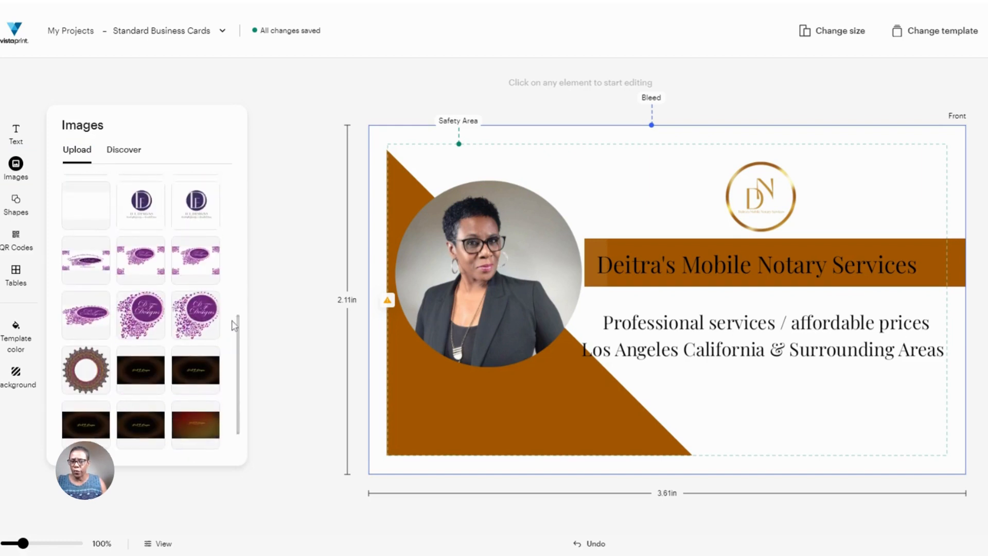
{"action": "scroll", "coordinate": [233, 319], "scroll_direction": "up", "scroll_amount": 7}
{"action": "scroll", "coordinate": [243, 250], "scroll_direction": "up", "scroll_amount": 2}
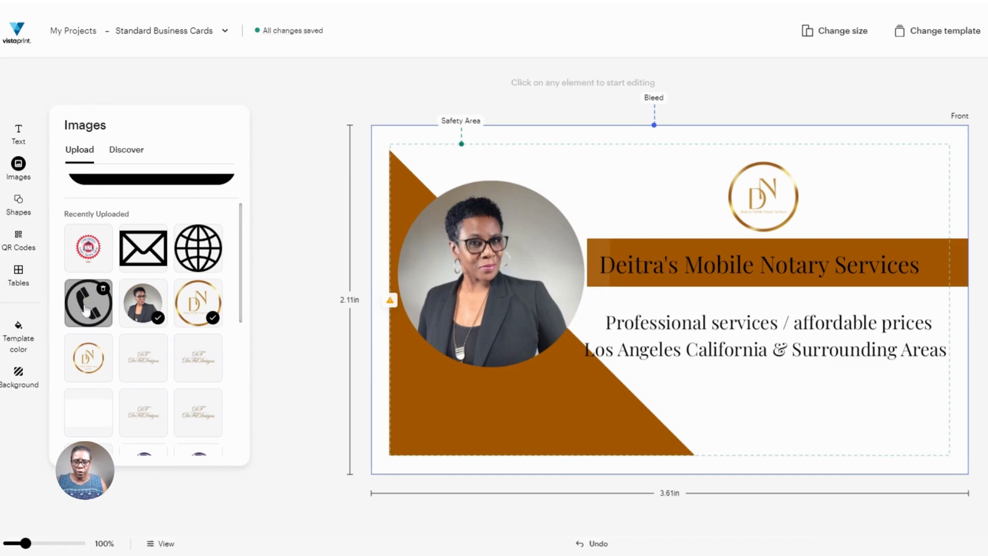
{"action": "left_click_drag", "start_coordinate": [86, 309], "coordinate": [680, 414]}
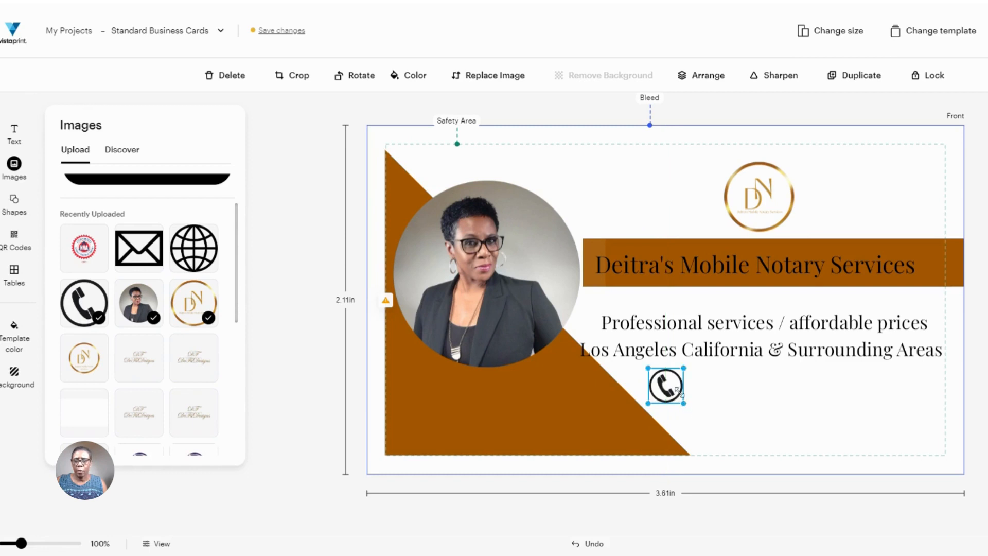
{"action": "mouse_move", "coordinate": [679, 392]}
{"action": "left_mouse_down"}
{"action": "mouse_move", "coordinate": [669, 386]}
{"action": "mouse_move", "coordinate": [683, 393]}
{"action": "left_mouse_up"}
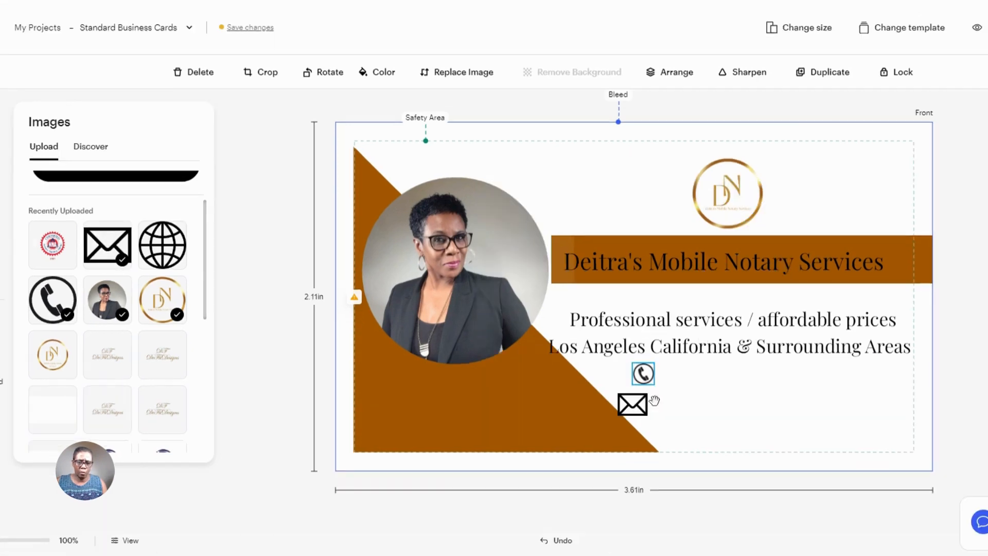
- Align the envelope icon under the phone icon, shrink it to a similar width, and place the uploaded globe icon beneath it
{"action": "left_click_drag", "start_coordinate": [639, 405], "coordinate": [653, 402]}
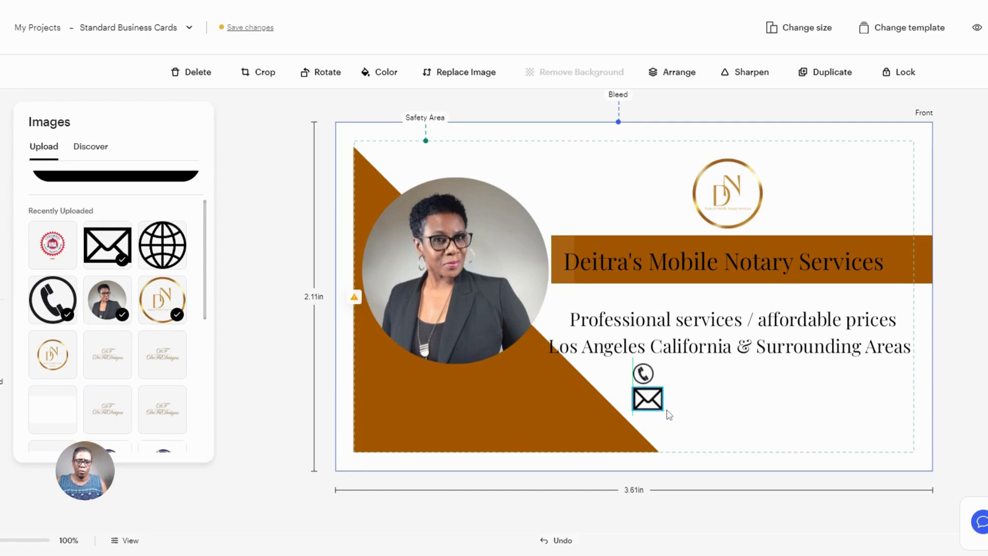
{"action": "left_click", "coordinate": [655, 406]}
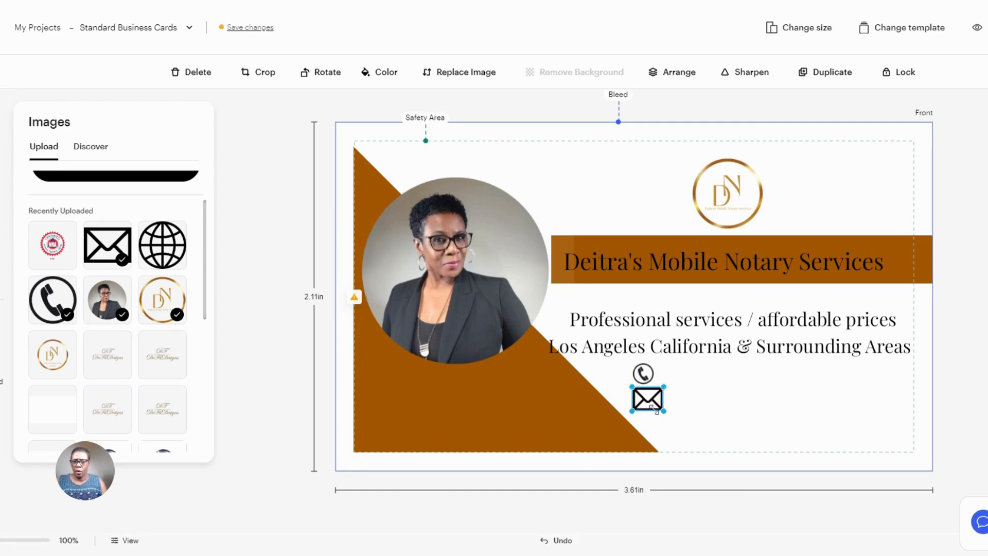
{"action": "left_click_drag", "start_coordinate": [654, 409], "coordinate": [655, 410]}
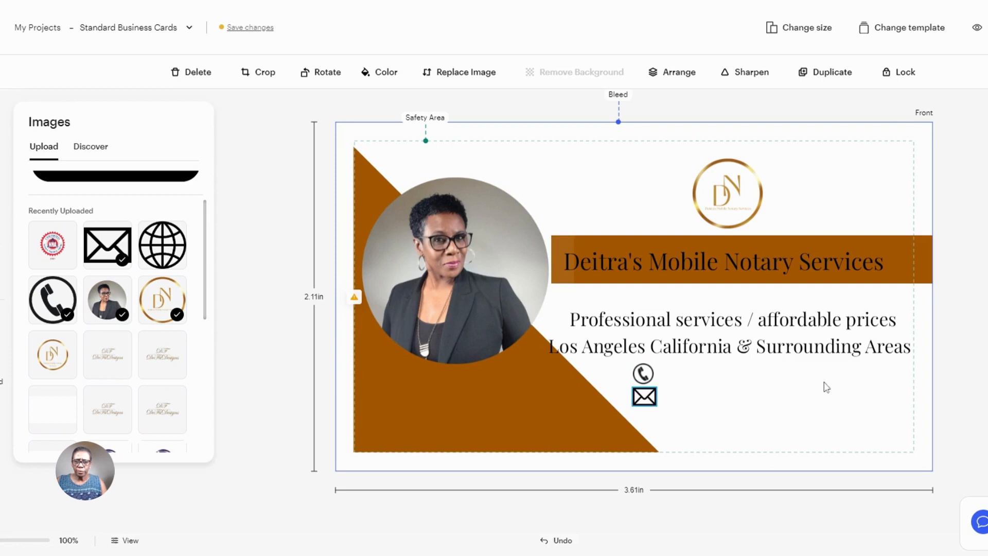
{"action": "left_click_drag", "start_coordinate": [162, 245], "coordinate": [652, 421]}
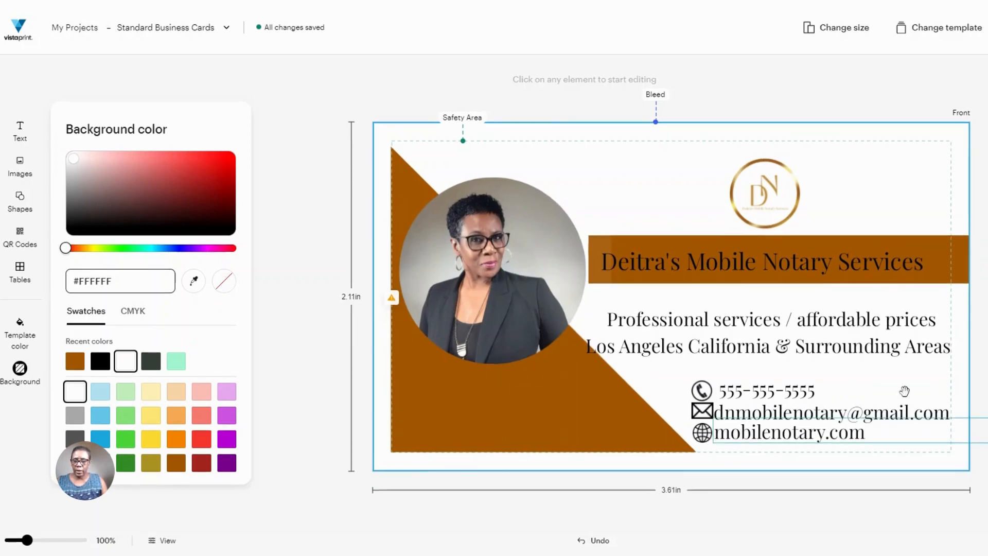
- Place the uploaded NNA Certified Notary Signing Agent seal inside the brown triangle below the portrait, shrunk to a small badge
{"action": "left_click", "coordinate": [19, 174]}
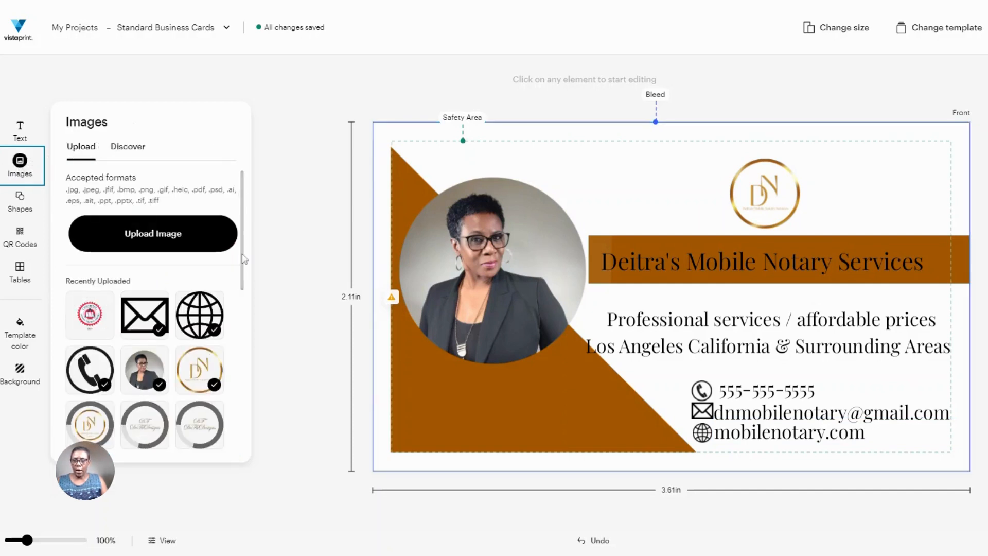
{"action": "left_click", "coordinate": [88, 323]}
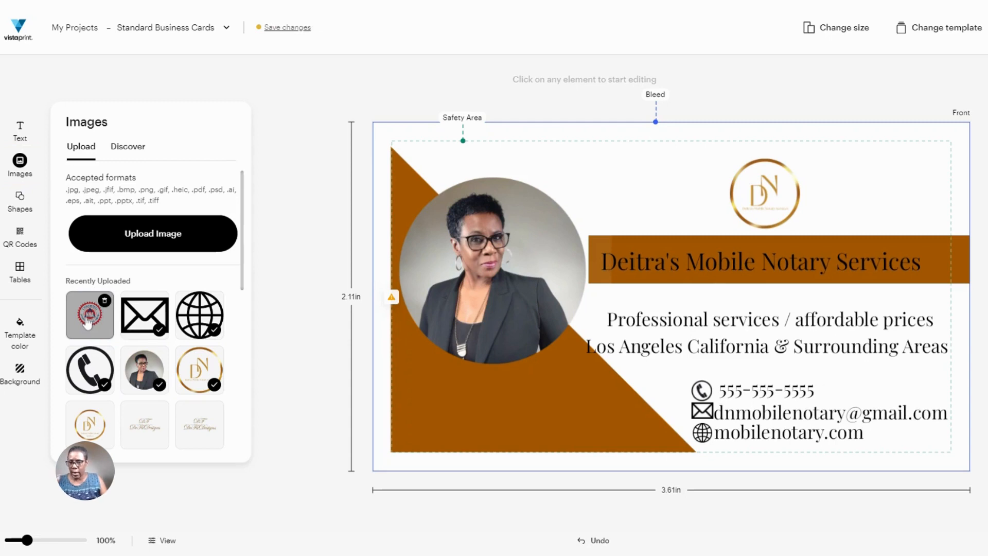
{"action": "left_click", "coordinate": [89, 323]}
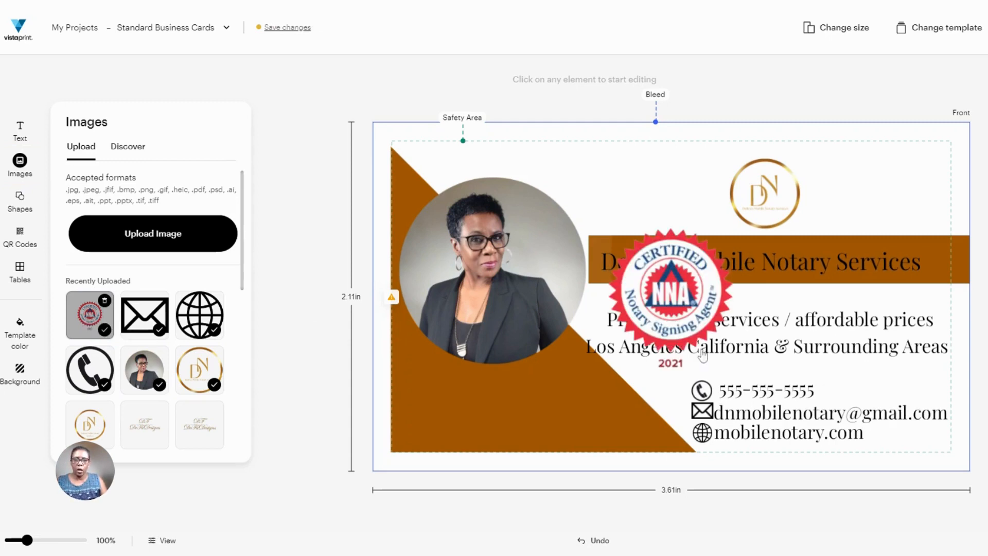
{"action": "left_click_drag", "start_coordinate": [691, 293], "coordinate": [429, 394]}
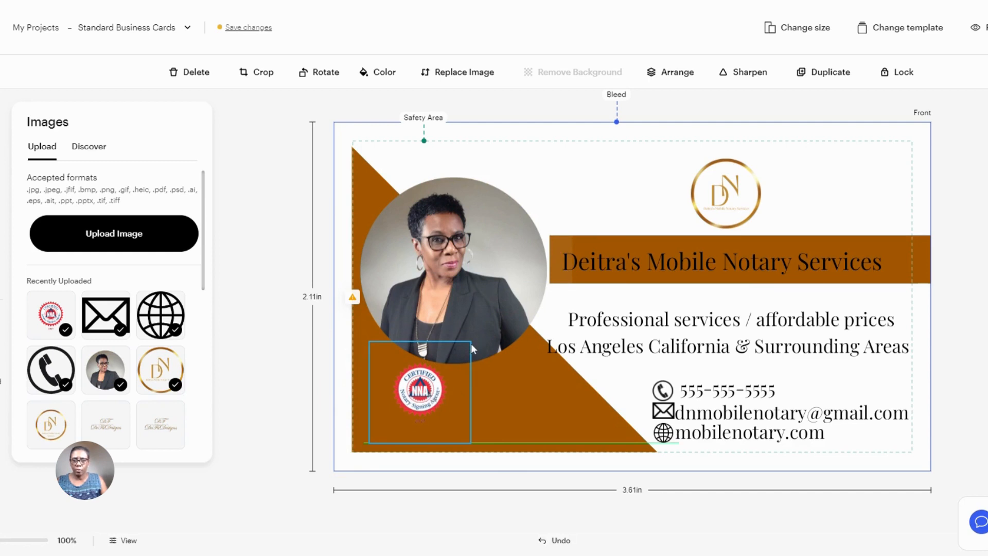
{"action": "left_click_drag", "start_coordinate": [471, 344], "coordinate": [460, 373]}
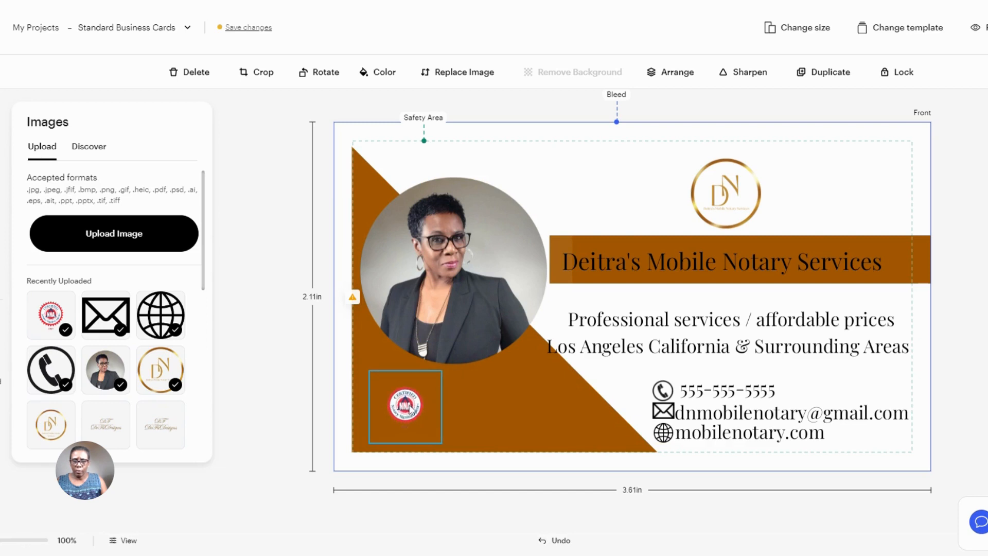
{"action": "left_click", "coordinate": [405, 408]}
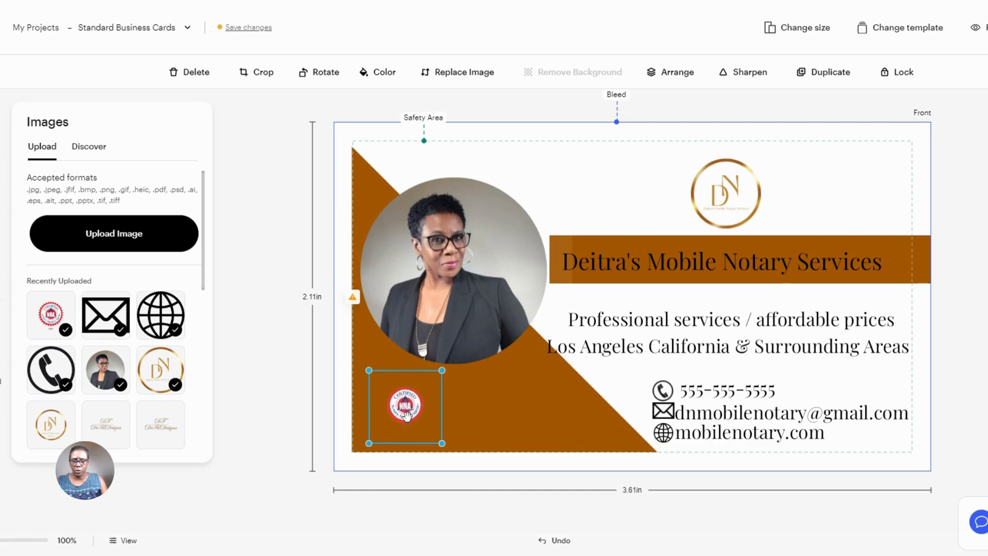
{"action": "left_click_drag", "start_coordinate": [405, 409], "coordinate": [408, 422]}
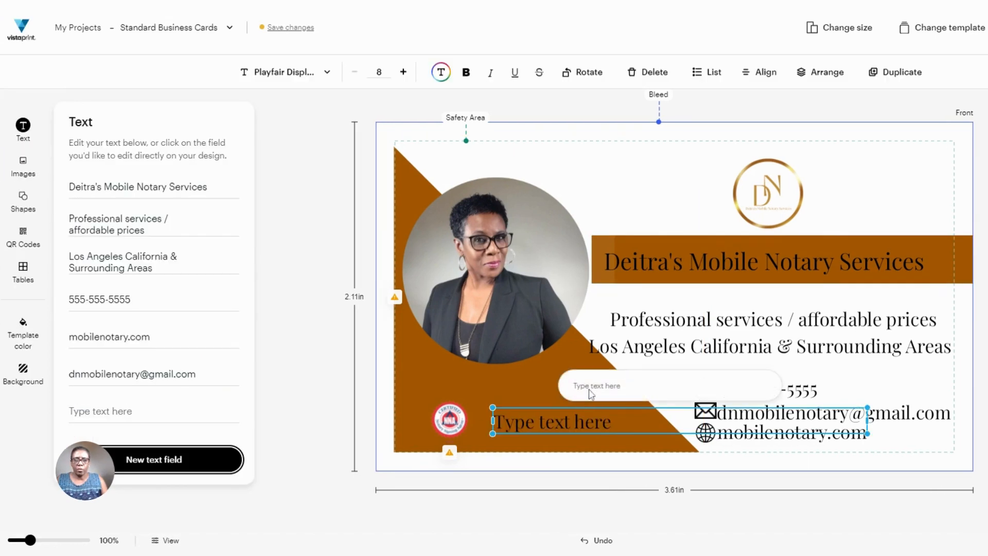
- Enter "NNA Certified" in the new text field beside the seal on the brown triangle
{"action": "left_click", "coordinate": [578, 387]}
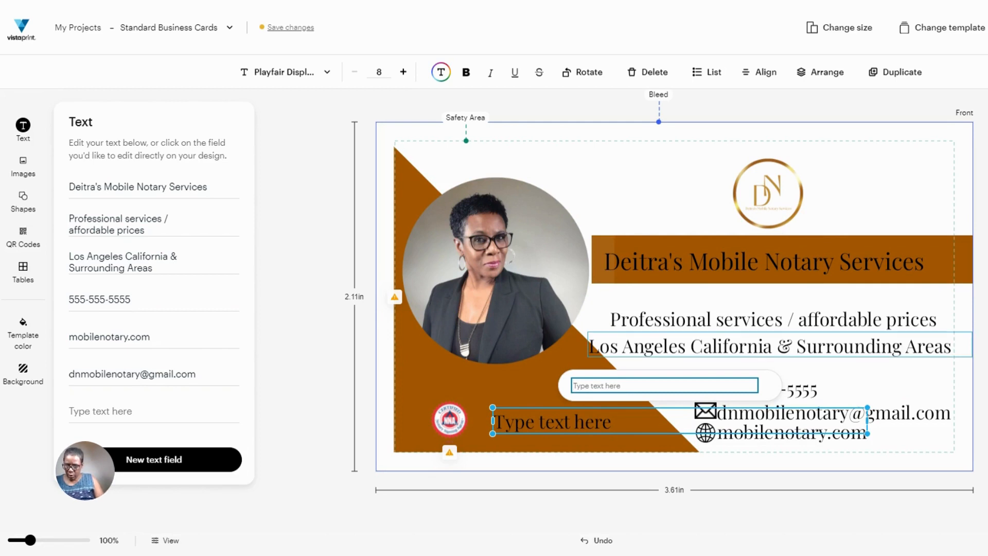
{"action": "type", "text": "NNA"}
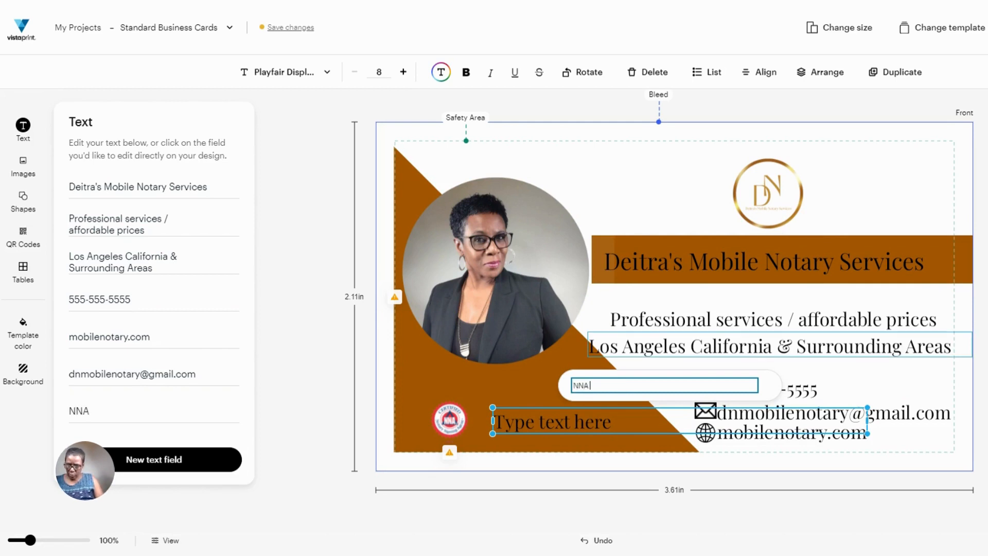
{"action": "type", "text": " Cer"}
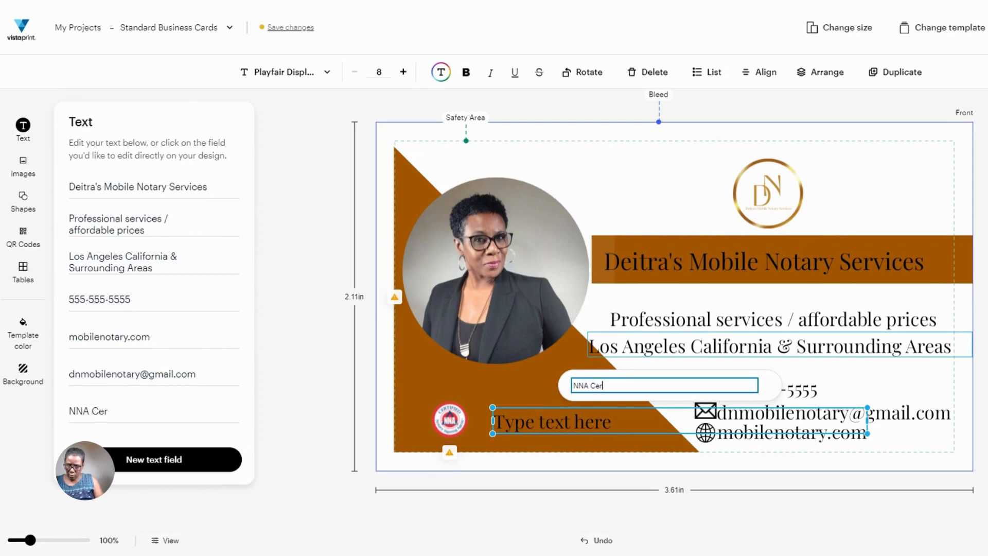
{"action": "type", "text": "tified"}
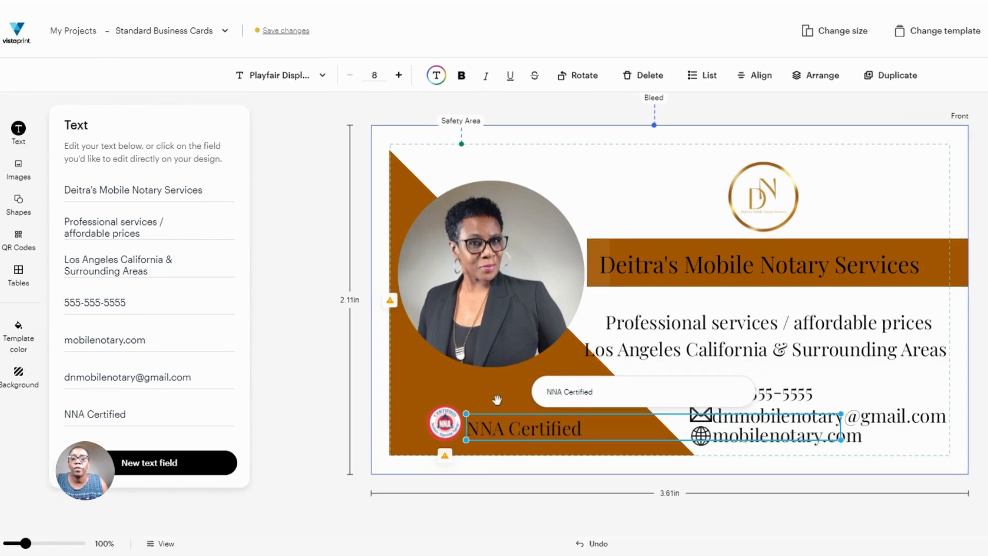
{"action": "left_click", "coordinate": [497, 400]}
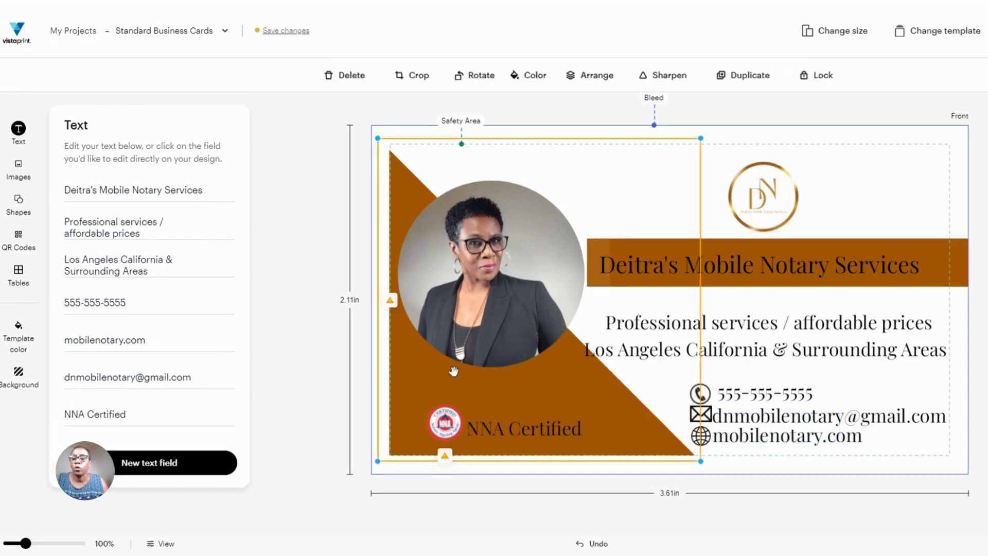
- Add a two-line text reading "Mobile Notary" and "Loan Signing Agent" and place it between the portrait and the NNA Certified line
{"action": "left_click", "coordinate": [158, 463]}
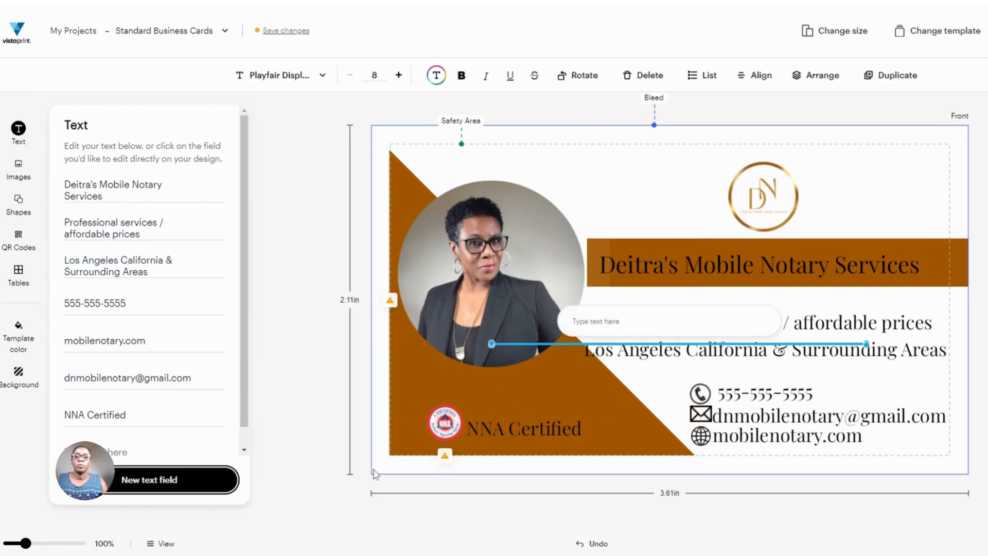
{"action": "type", "text": "Mobile Notary"}
{"action": "key", "text": "Return"}
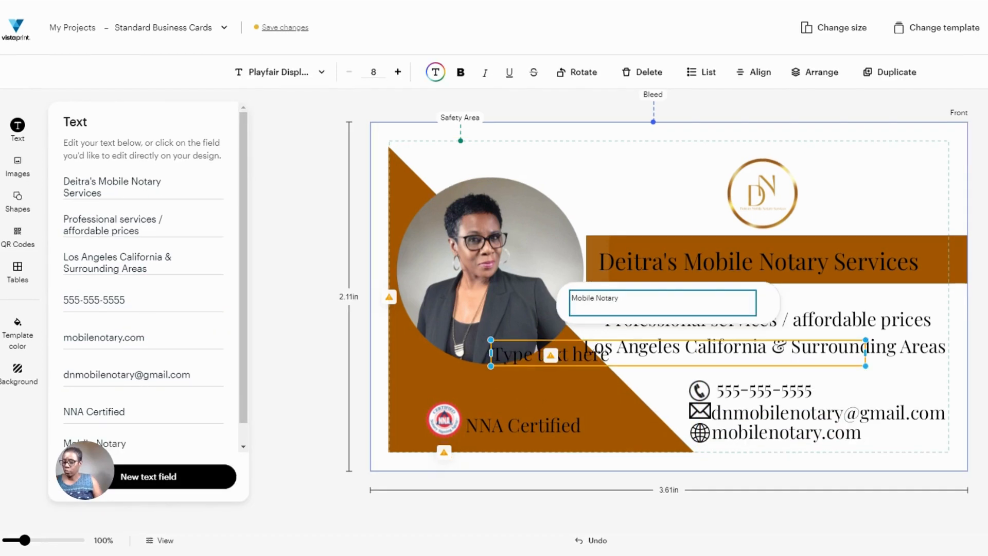
{"action": "type", "text": "Loan Sig"}
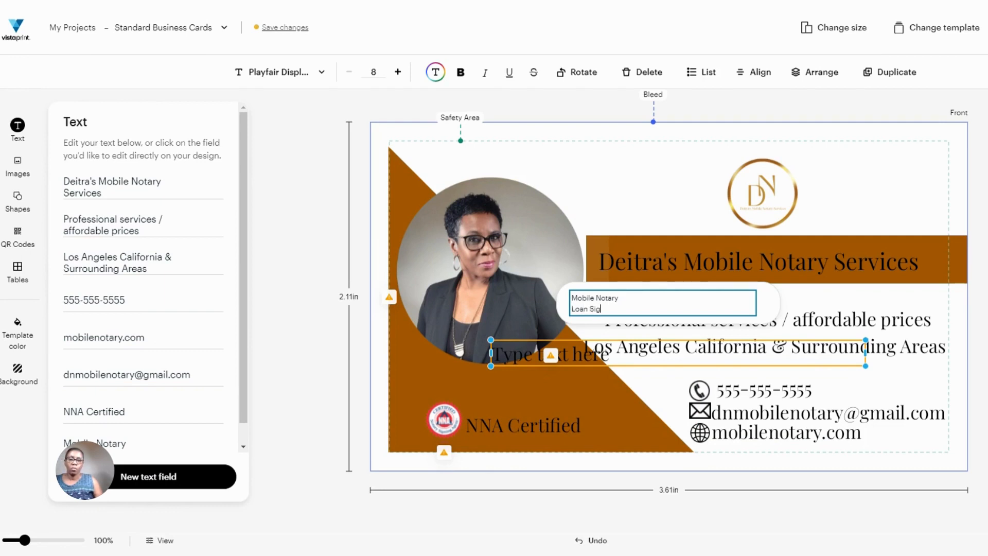
{"action": "type", "text": "ning Agen"}
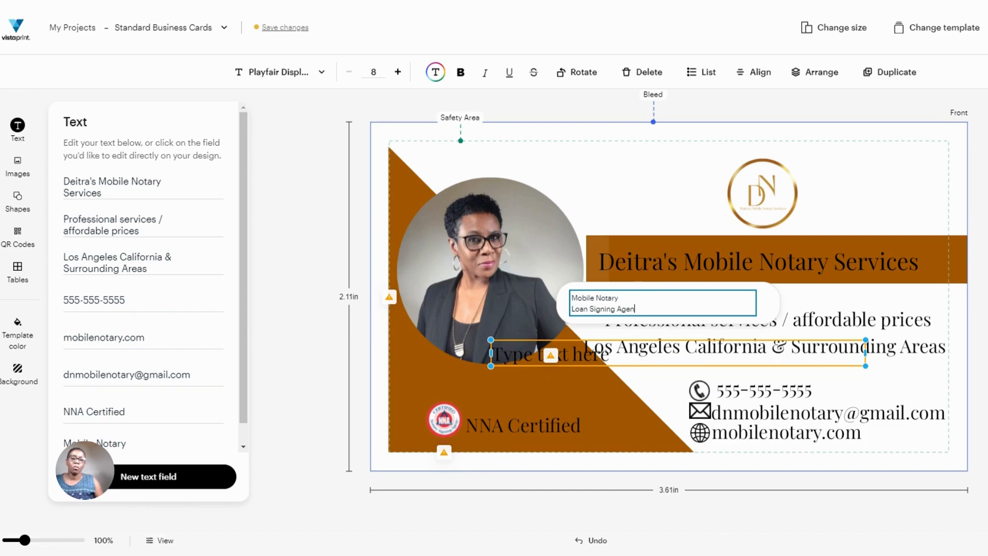
{"action": "type", "text": "t"}
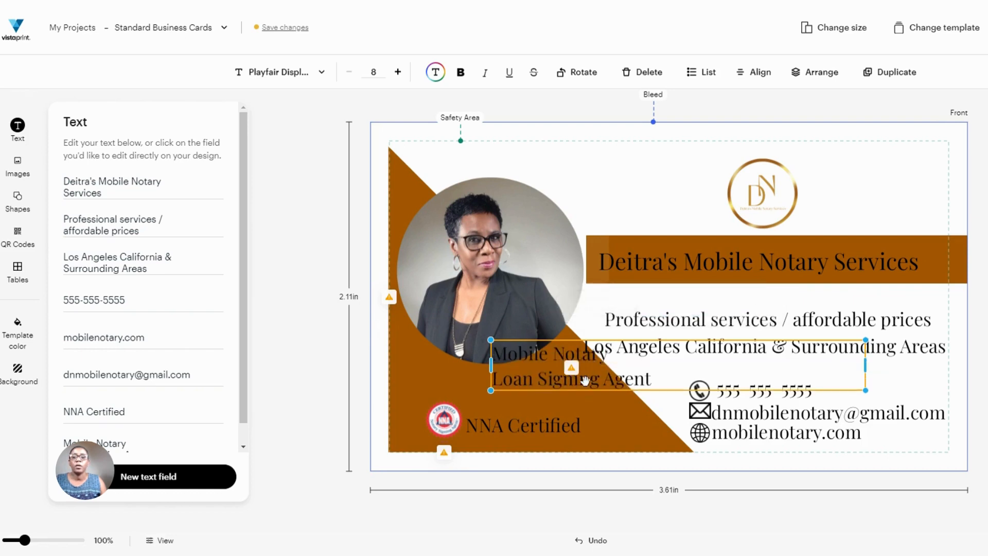
{"action": "left_click_drag", "start_coordinate": [592, 407], "coordinate": [524, 395]}
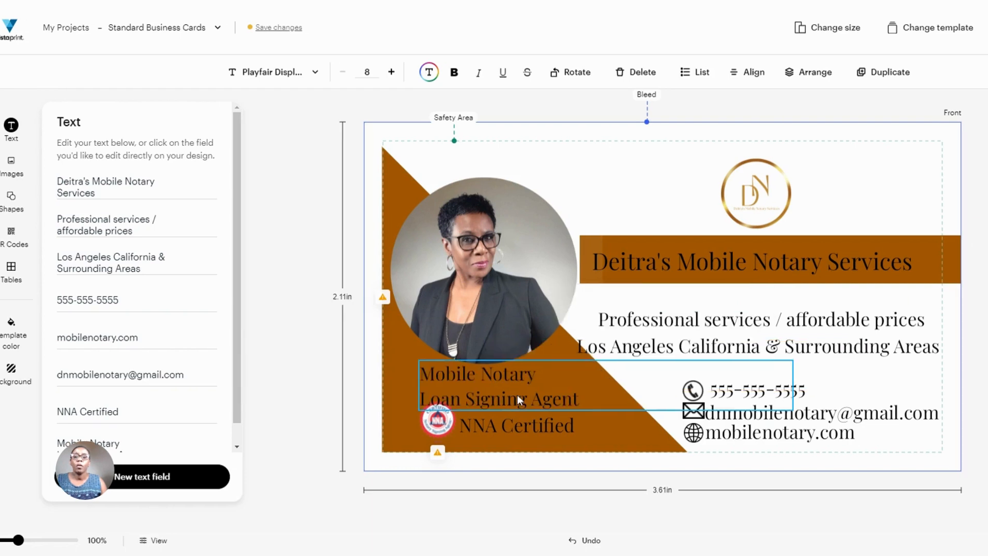
- Lower the seal slightly to line up with the NNA Certified text, and check the preview of the card's front
{"action": "left_click", "coordinate": [437, 424]}
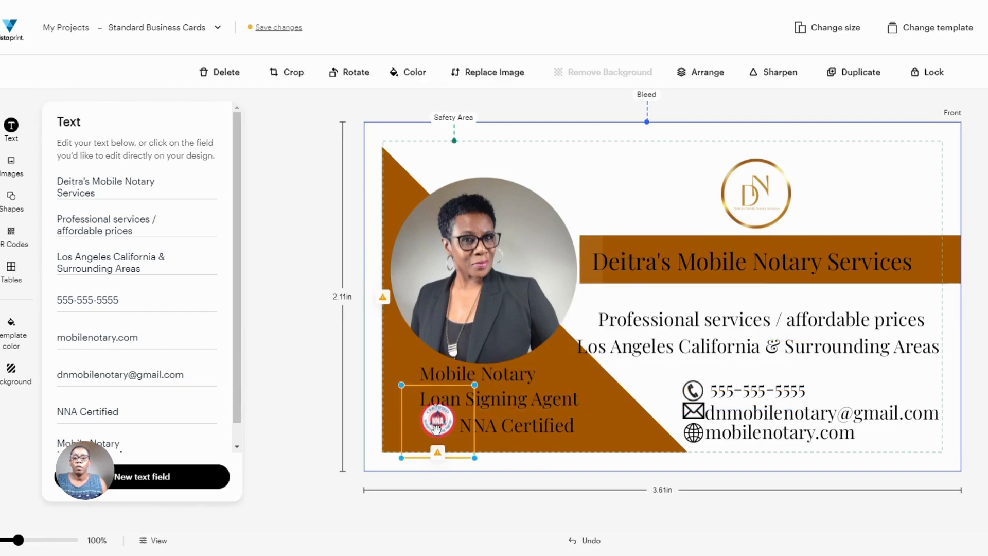
{"action": "left_click_drag", "start_coordinate": [438, 435], "coordinate": [438, 437]}
{"action": "left_click", "coordinate": [517, 442]}
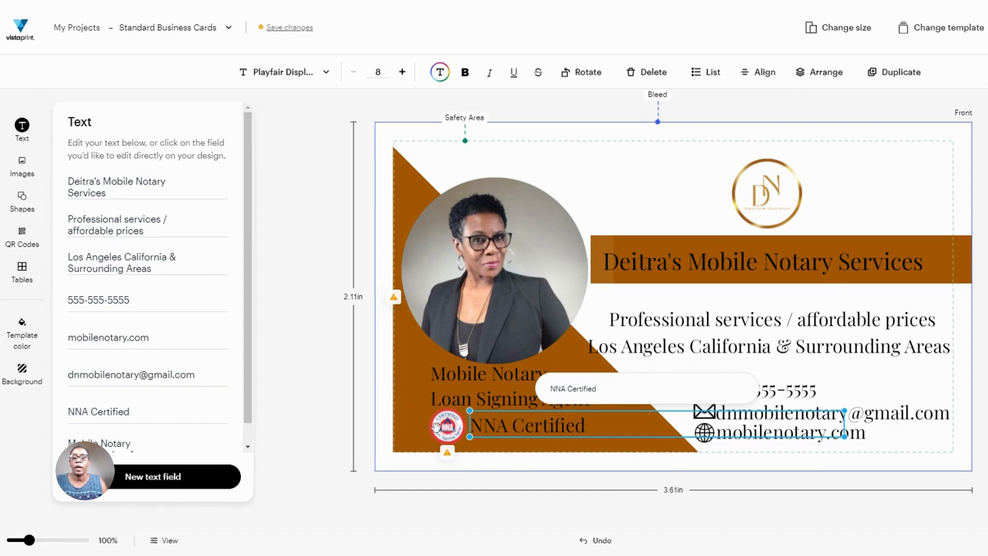
{"action": "left_click", "coordinate": [399, 409]}
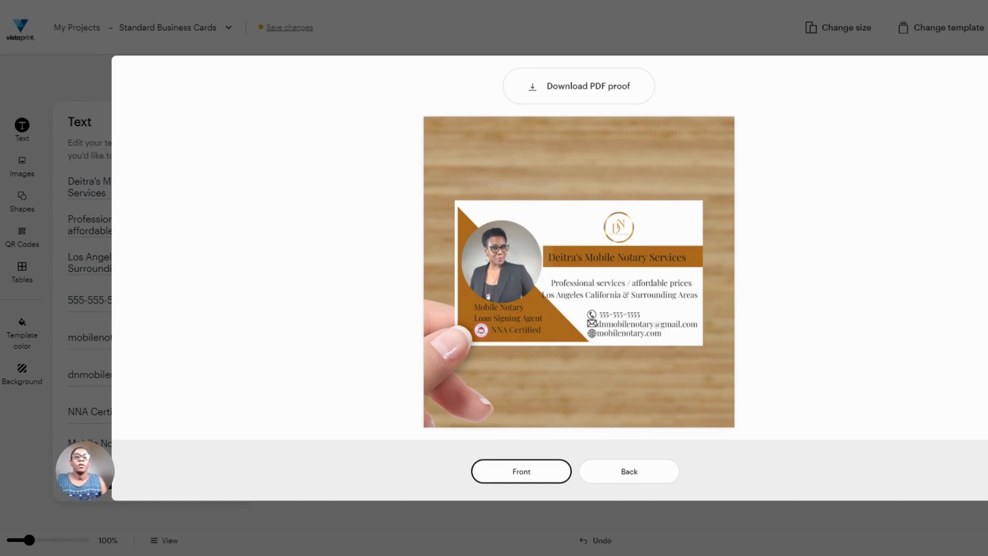
{"action": "left_click", "coordinate": [985, 83]}
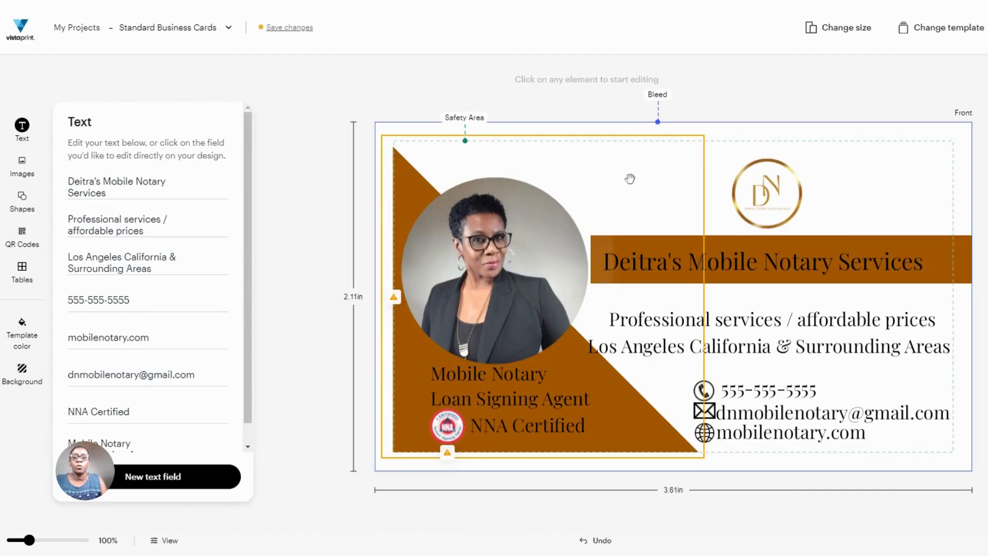
- Change the card's background color to light gray #CDCDCD
{"action": "left_click", "coordinate": [899, 179]}
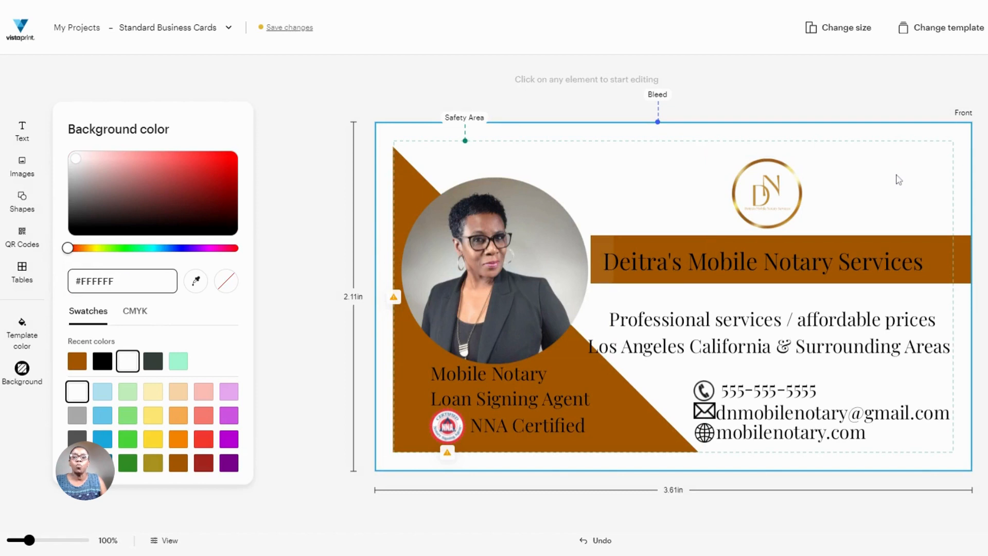
{"action": "left_click", "coordinate": [76, 416]}
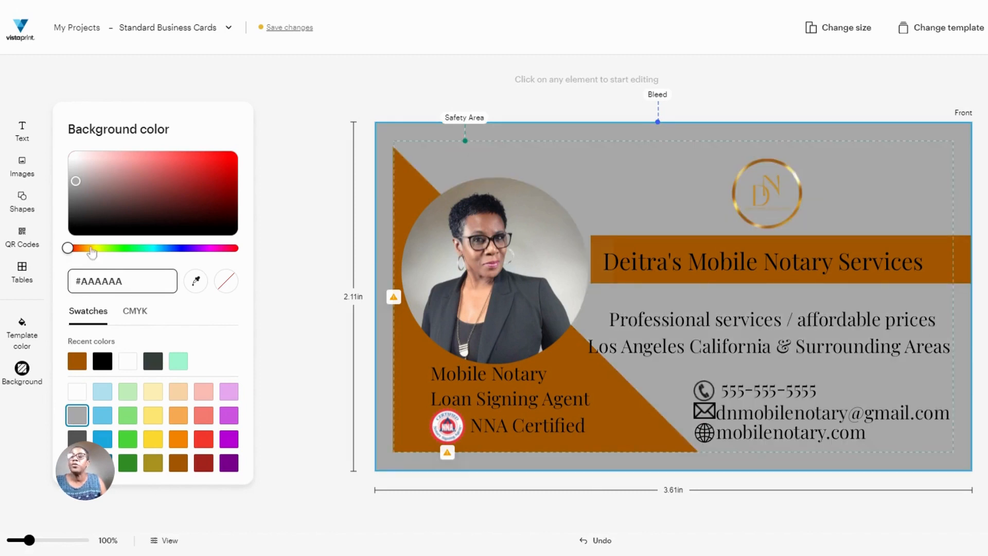
{"action": "left_click", "coordinate": [77, 182]}
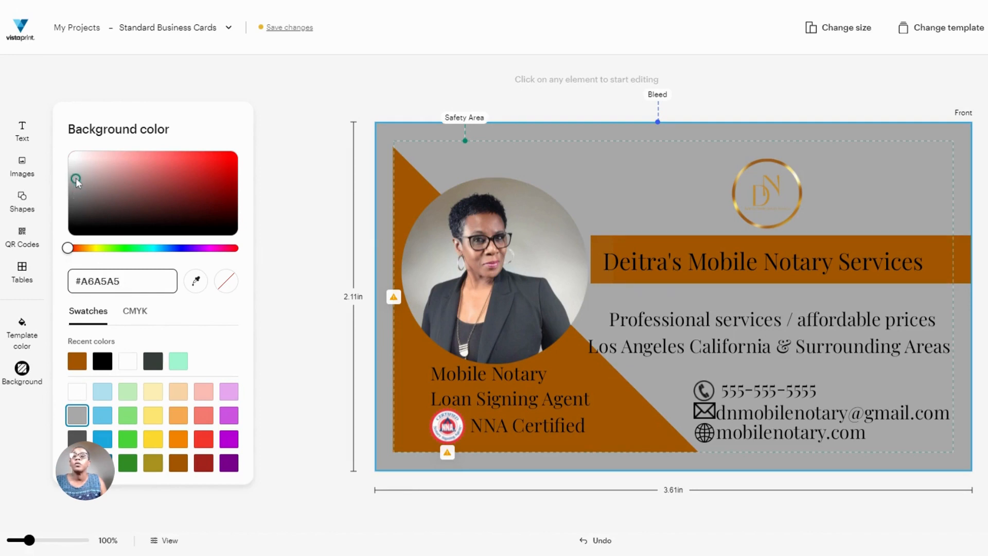
{"action": "left_click", "coordinate": [75, 174]}
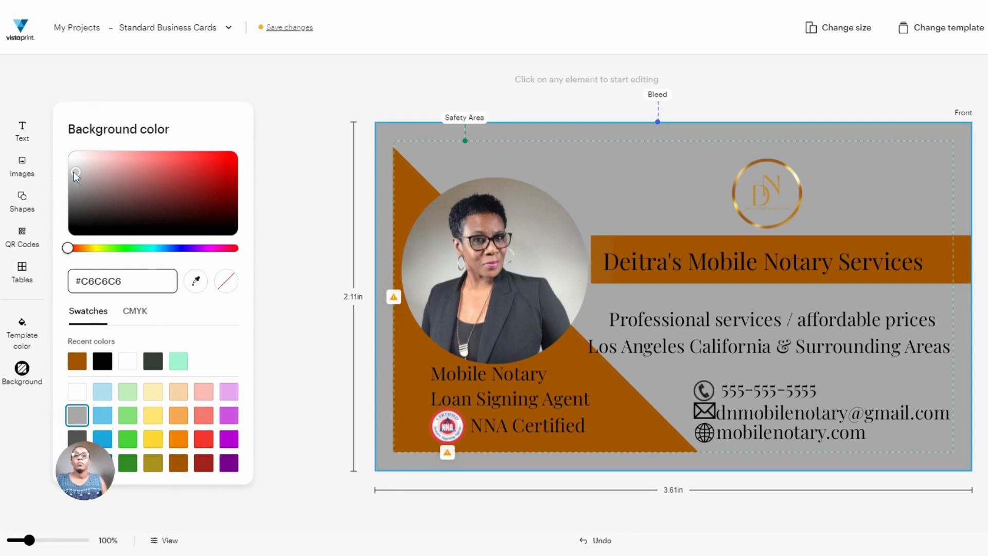
{"action": "left_click", "coordinate": [75, 172]}
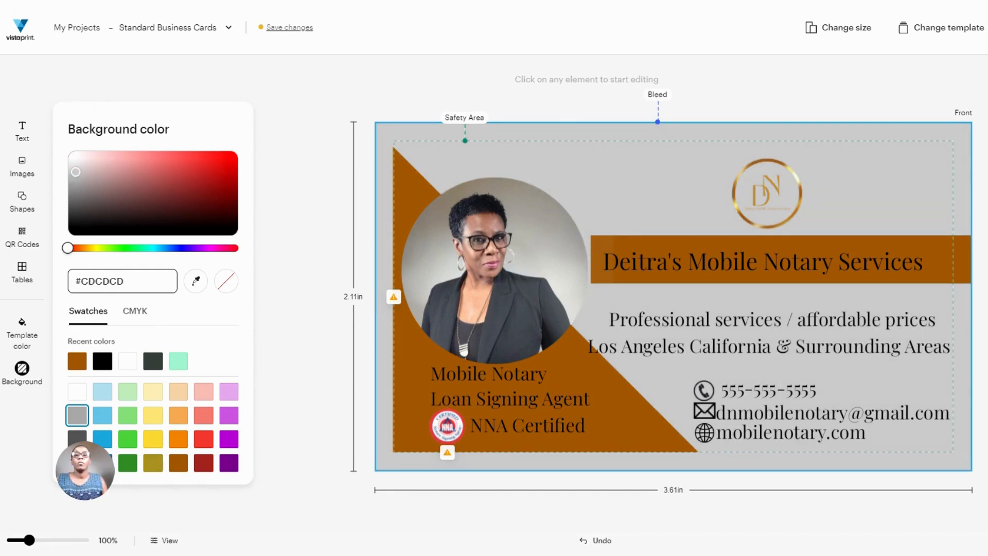